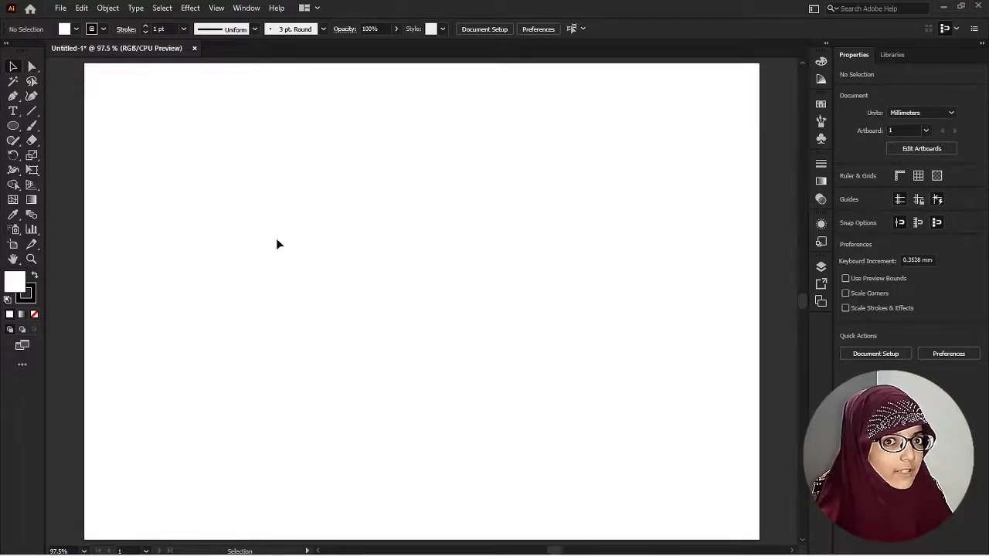
# Step: Draw a square about 42 mm wide, slightly left of the artboard's center
pyautogui.press('a')
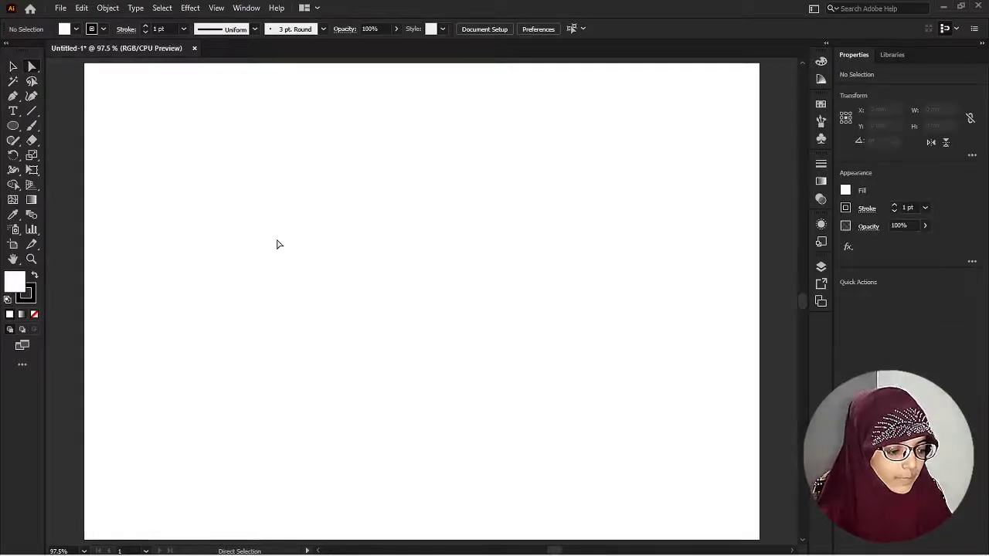
pyautogui.press('m')
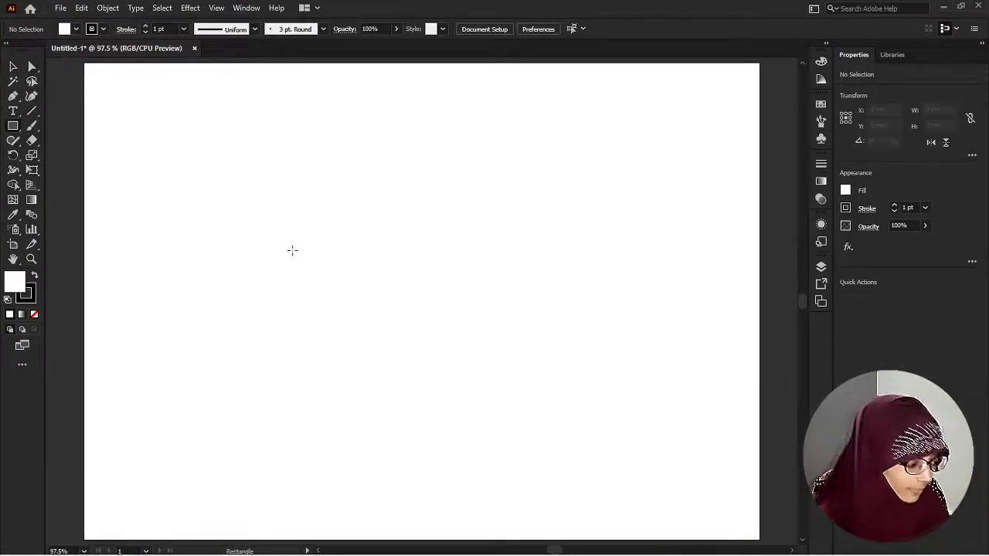
pyautogui.moveTo(298, 239); pyautogui.dragTo(394, 333)
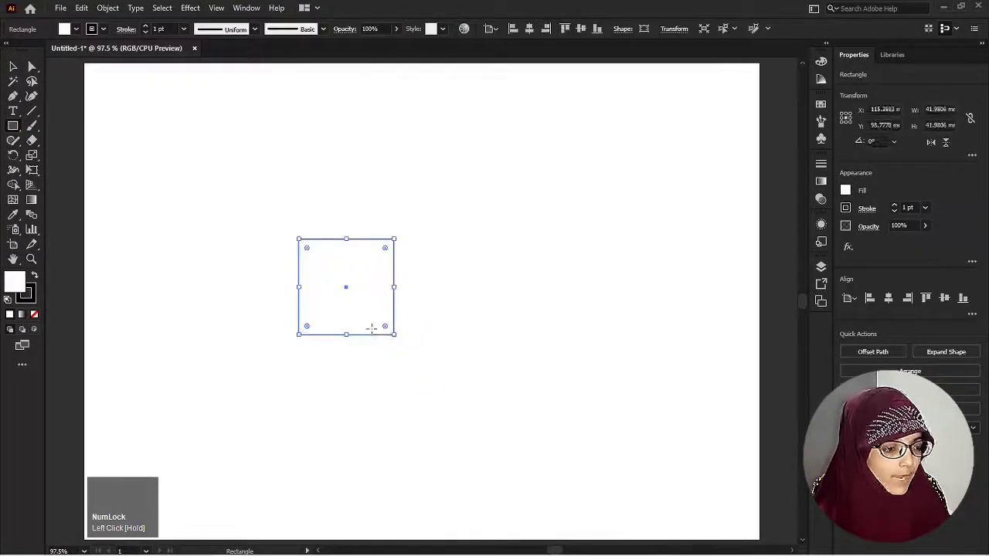
# Step: Move the square toward the artboard's left side, centered at about X 83 mm, Y 99 mm
pyautogui.press('v')
pyautogui.moveTo(358, 304); pyautogui.dragTo(284, 271)
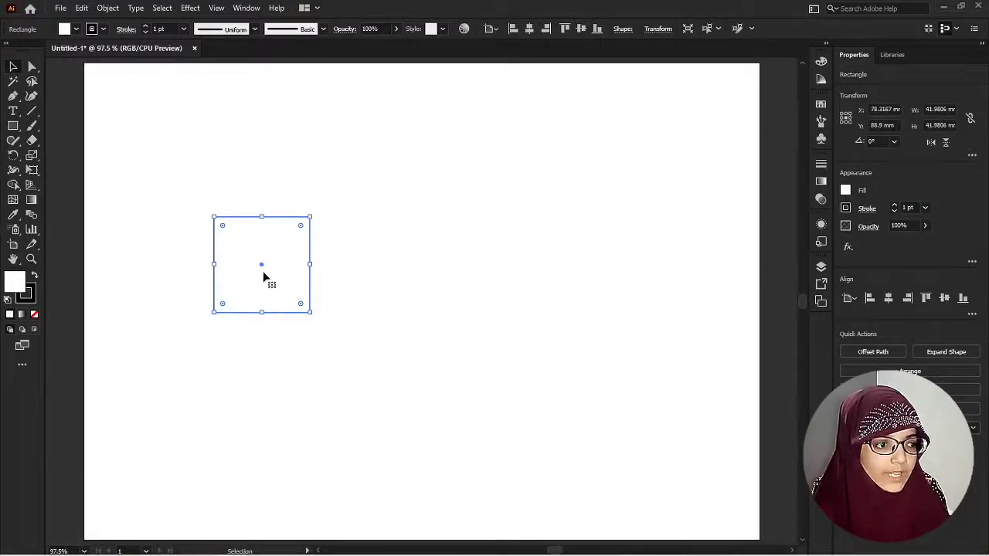
pyautogui.click(185, 274)
pyautogui.moveTo(249, 280); pyautogui.dragTo(261, 302)
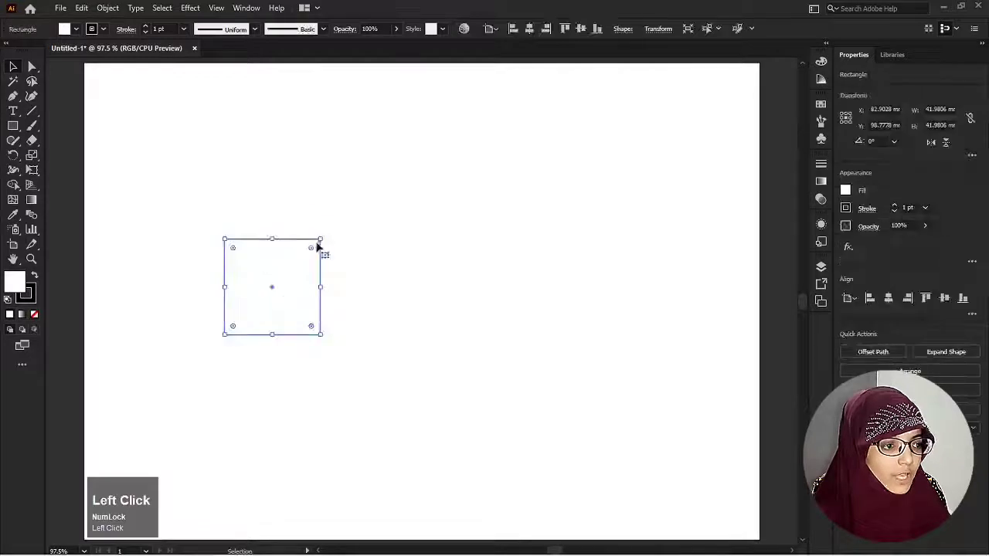
# Step: Scale the square proportionally about its center to a width of about 48 mm, then deselect it
pyautogui.moveTo(322, 241); pyautogui.dragTo(302, 247)
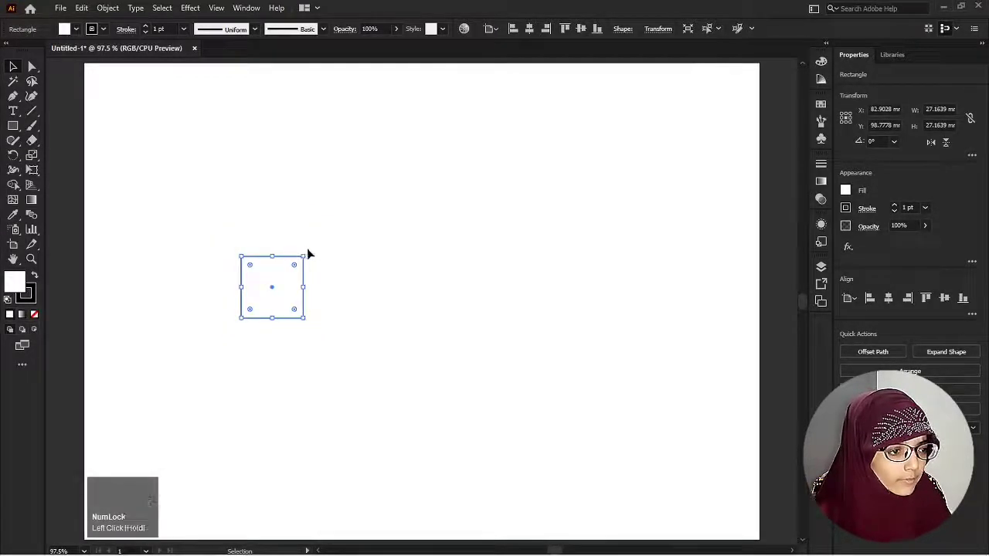
pyautogui.click(315, 285)
pyautogui.click(306, 256)
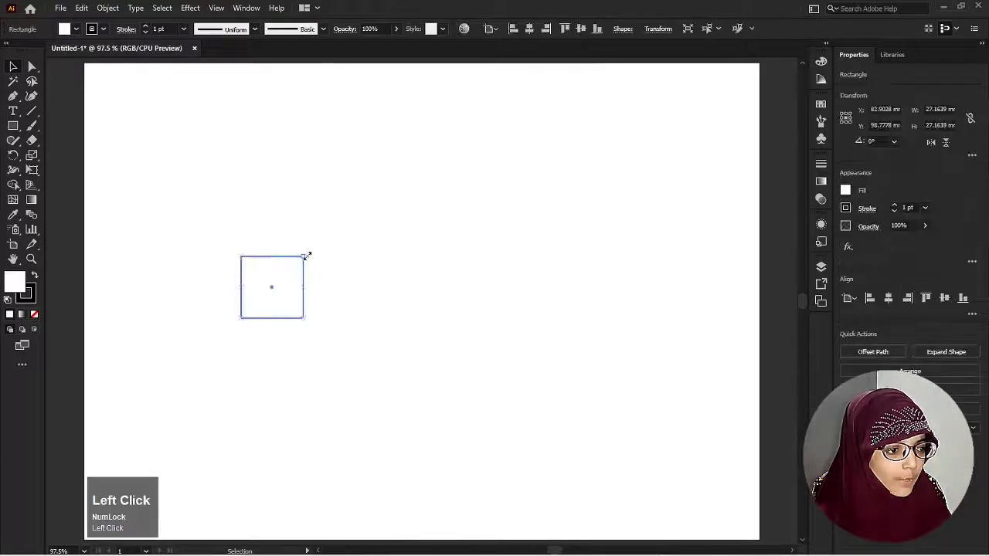
pyautogui.moveTo(306, 255); pyautogui.dragTo(363, 291)
pyautogui.click(362, 290)
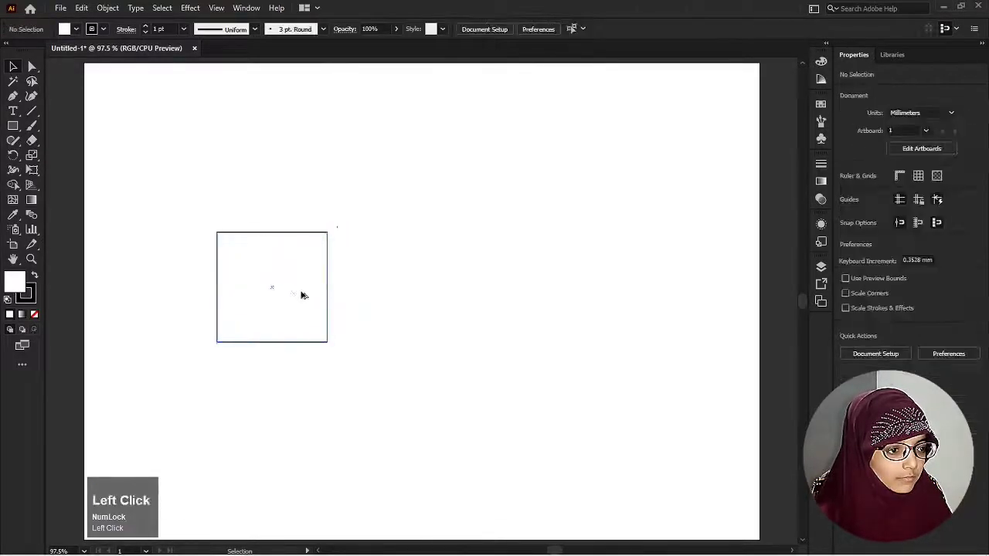
# Step: Try moving the square rightward toward the middle of the artboard, then undo the move
pyautogui.moveTo(302, 294); pyautogui.dragTo(439, 289)
pyautogui.hotkey('ctrl', 'z')
pyautogui.click(393, 363)
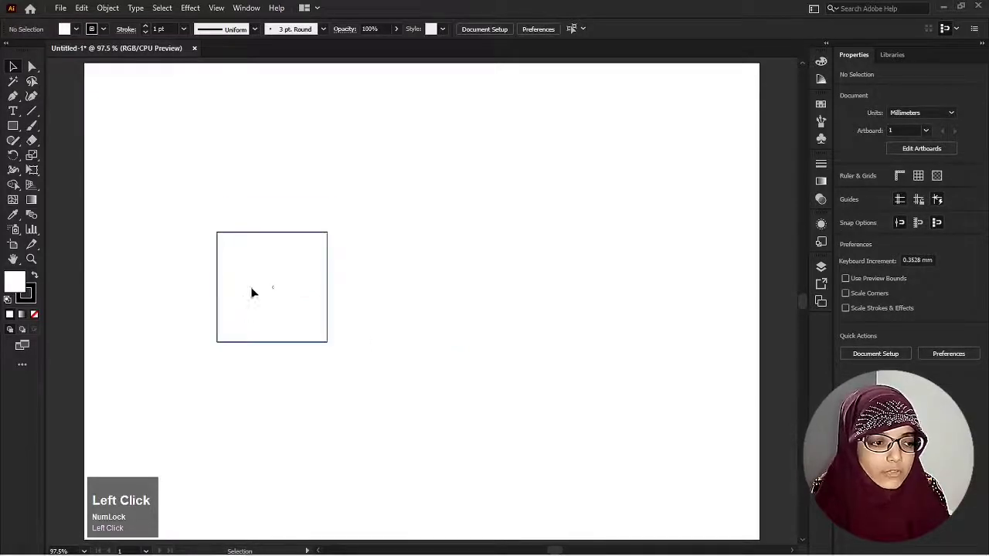
# Step: Move the square up and slightly to the left with the Selection tool, then deselect it
pyautogui.moveTo(252, 291); pyautogui.dragTo(258, 254)
pyautogui.click(270, 396)
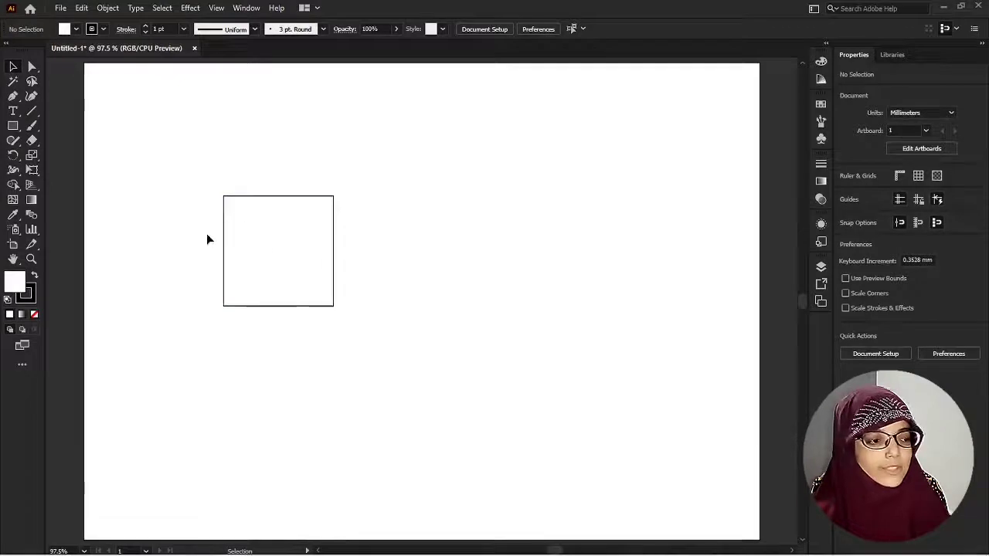
pyautogui.moveTo(263, 271); pyautogui.dragTo(250, 273)
pyautogui.moveTo(247, 166); pyautogui.dragTo(244, 160)
pyautogui.click(244, 160)
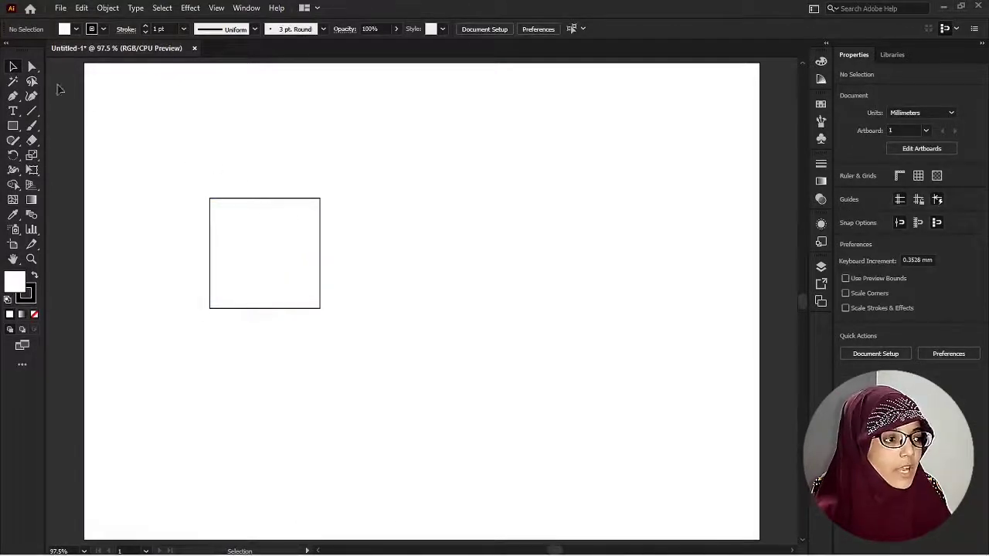
# Step: Try placing a copy of the square to its right with the Direct Selection tool, then undo the copy
pyautogui.press('a')
pyautogui.moveTo(248, 264); pyautogui.dragTo(402, 289)
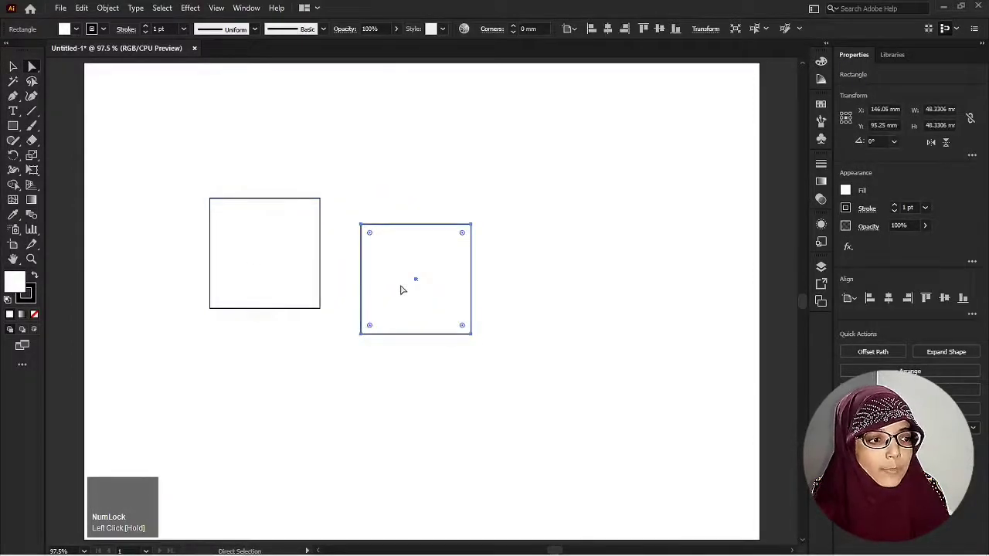
pyautogui.press('ctrl')
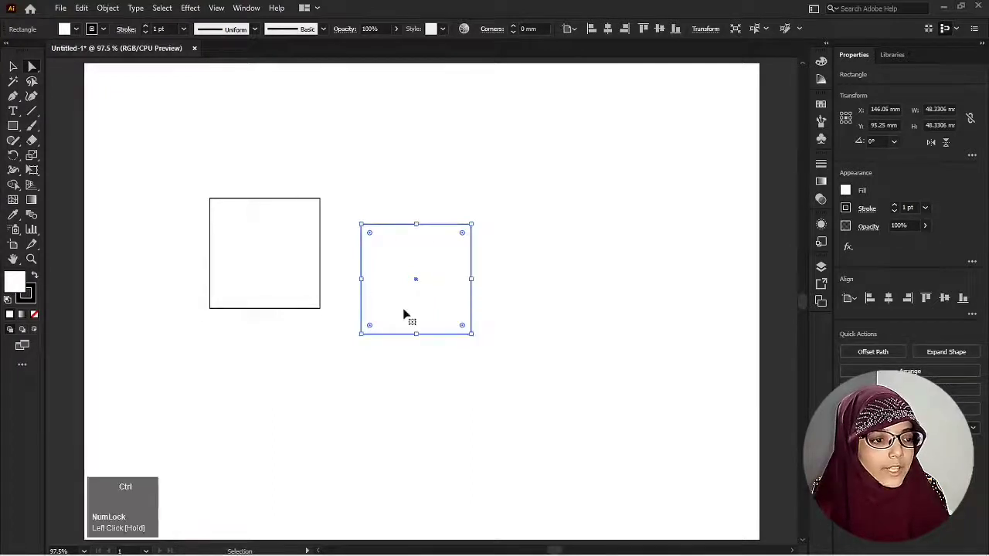
pyautogui.hotkey('ctrl', 'z')
# Step: Move the whole square with the Direct Selection tool so its center is at about X 102 mm, Y 86 mm
pyautogui.moveTo(237, 271); pyautogui.dragTo(293, 277)
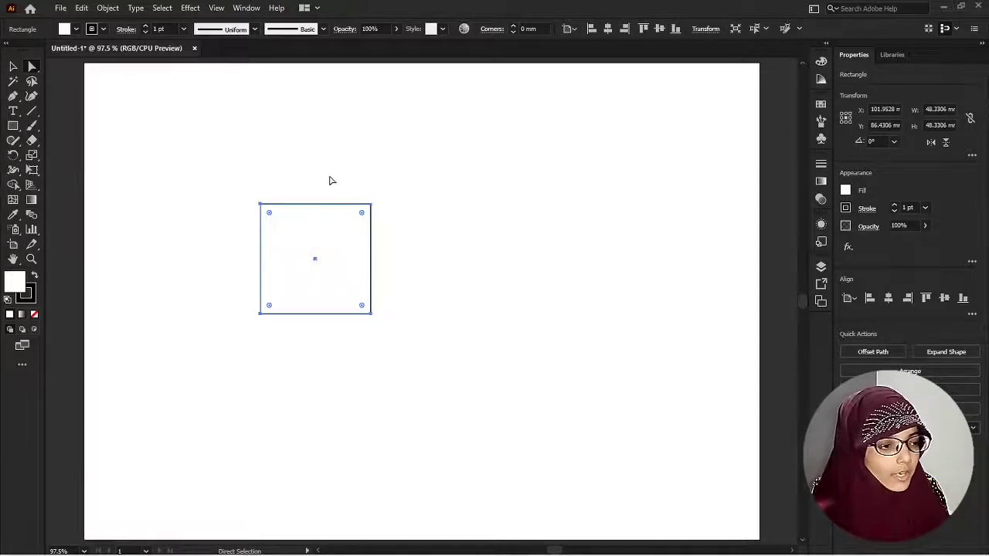
# Step: Try marquee selections of the square's upper-right anchor point and of all four anchors using the Direct Selection tool, then deselect
pyautogui.moveTo(316, 176); pyautogui.dragTo(365, 232)
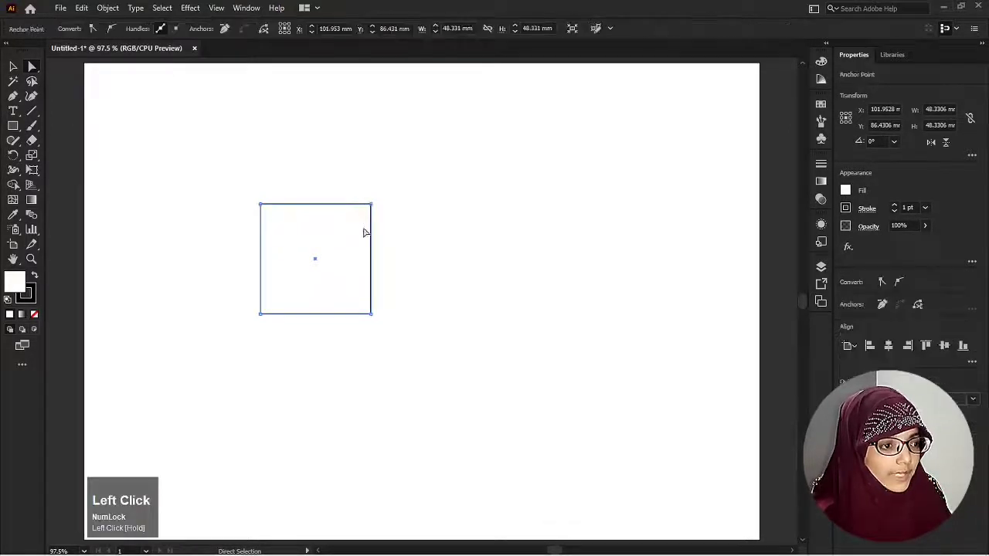
pyautogui.click(340, 160)
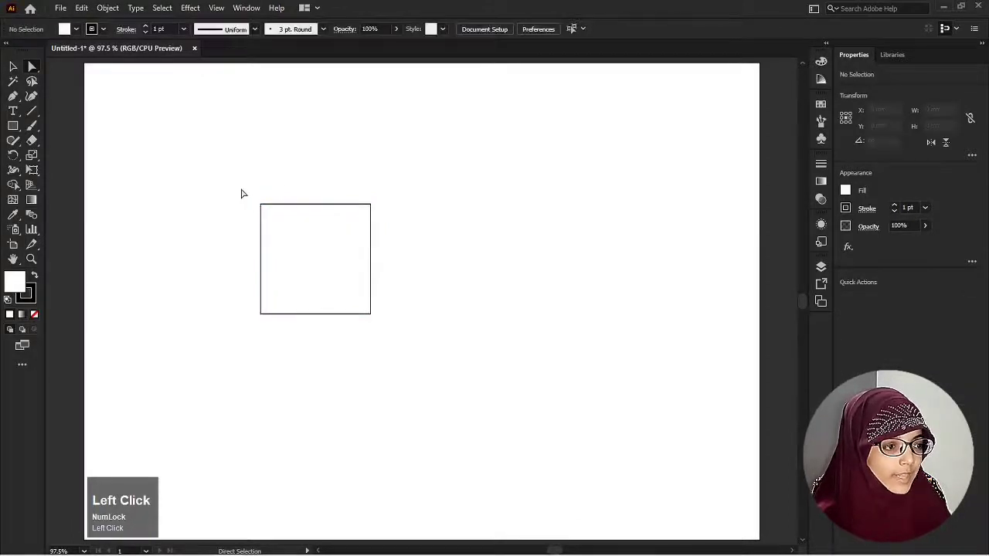
pyautogui.moveTo(236, 163); pyautogui.dragTo(411, 370)
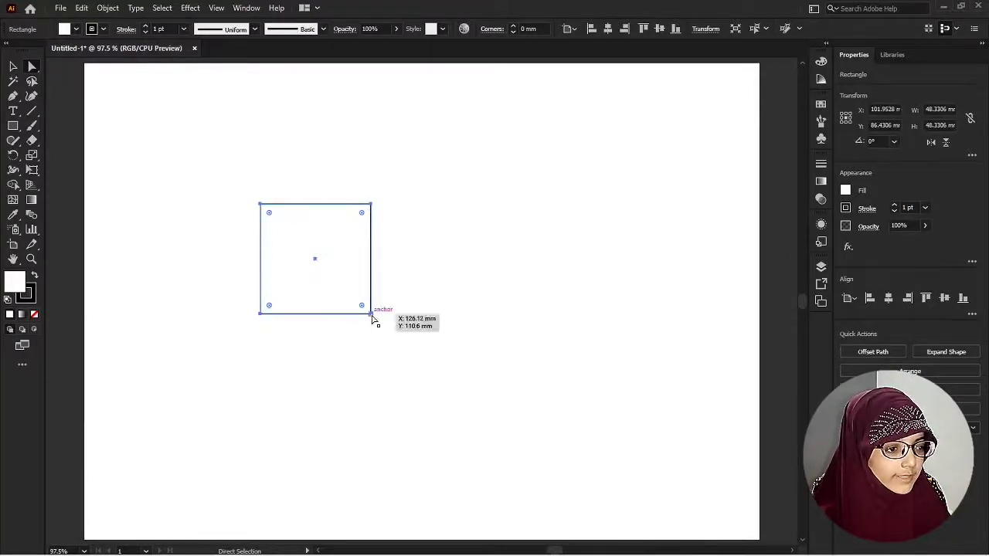
pyautogui.moveTo(358, 184); pyautogui.dragTo(398, 241)
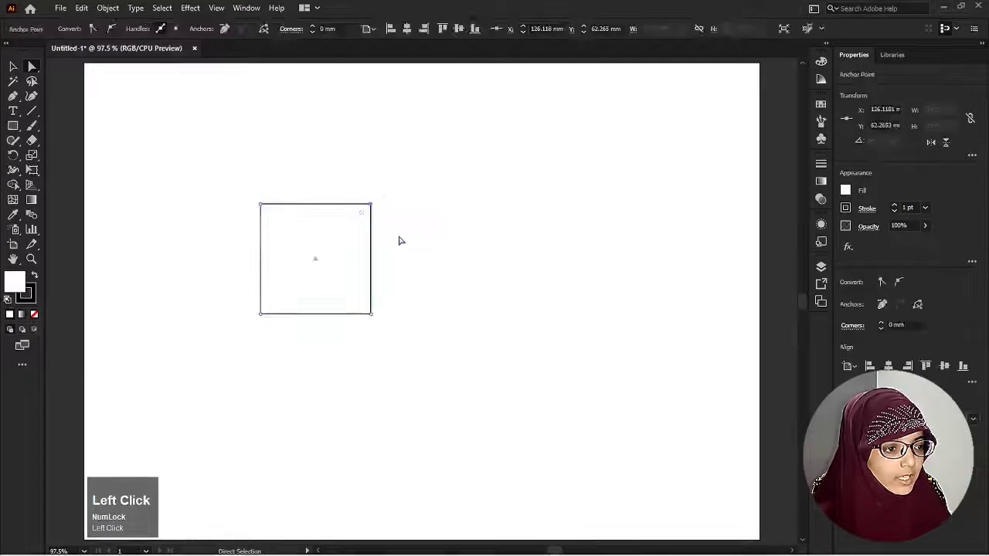
pyautogui.click(398, 241)
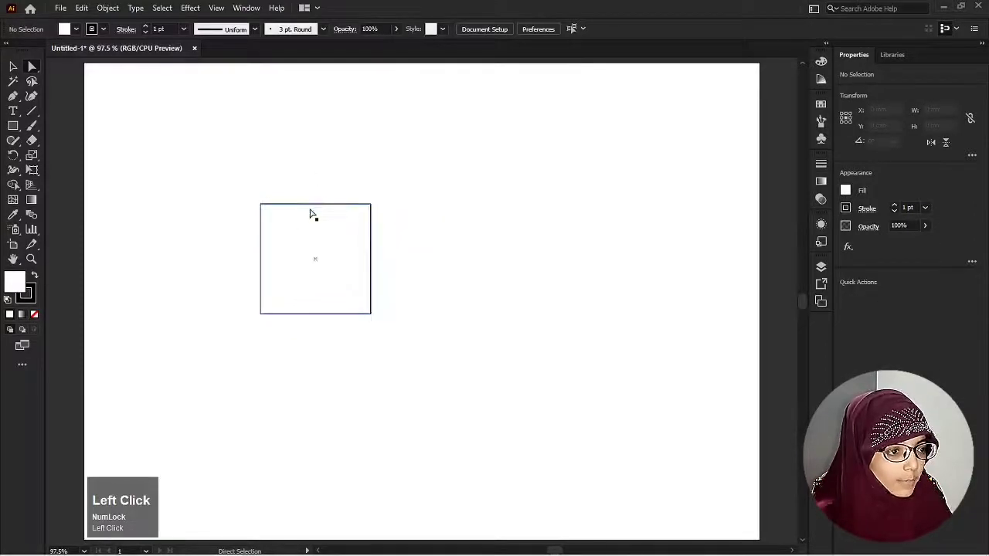
pyautogui.moveTo(242, 176); pyautogui.dragTo(406, 361)
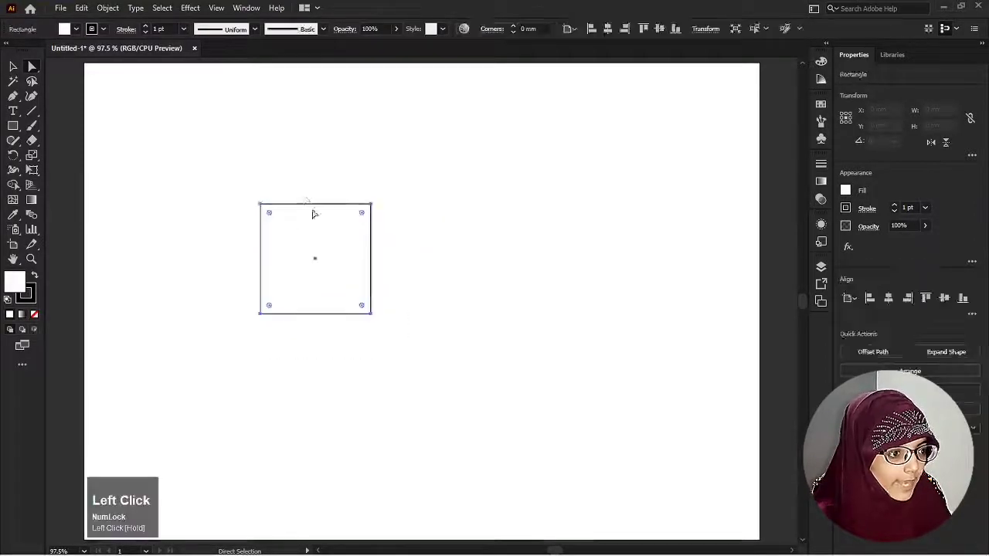
pyautogui.click(378, 210)
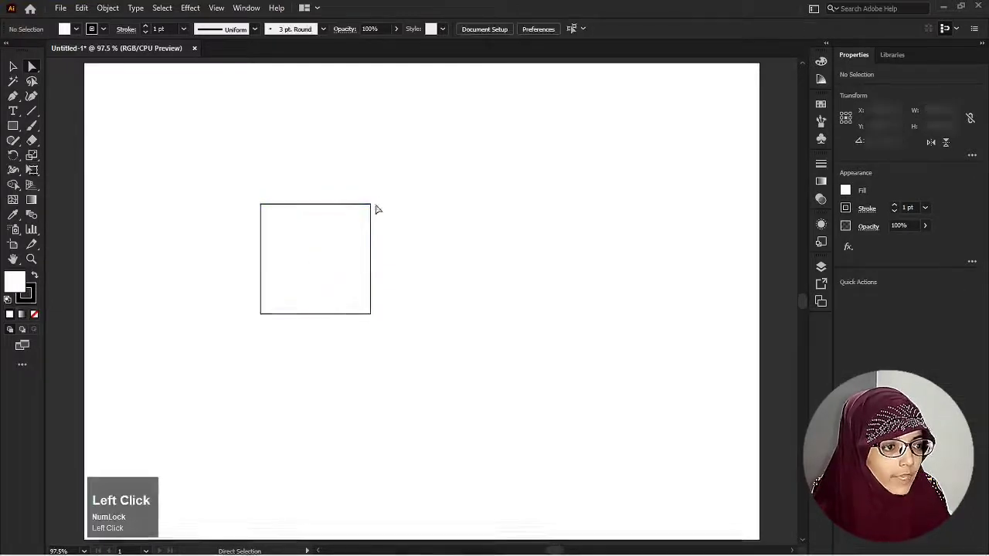
pyautogui.press('a')
pyautogui.moveTo(360, 182); pyautogui.dragTo(387, 229)
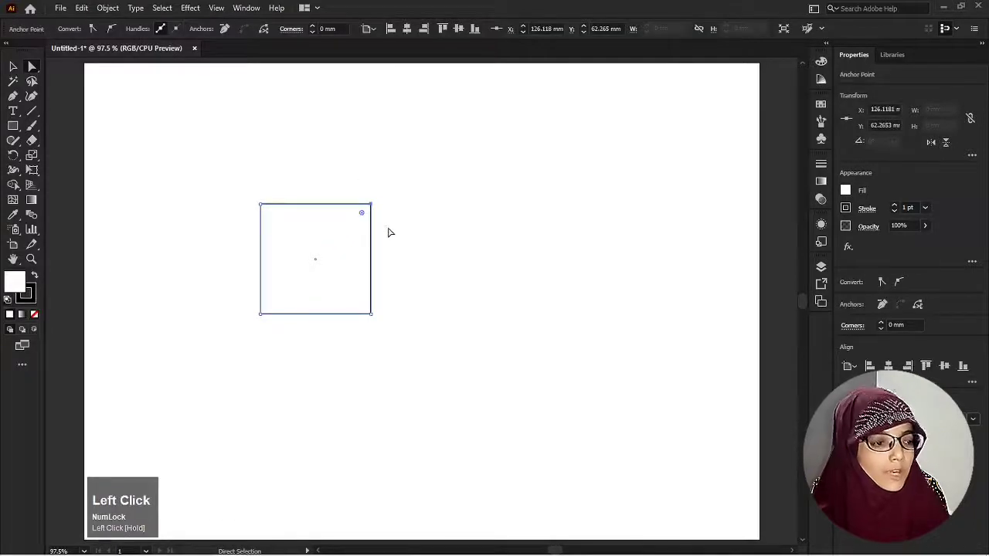
pyautogui.click(390, 232)
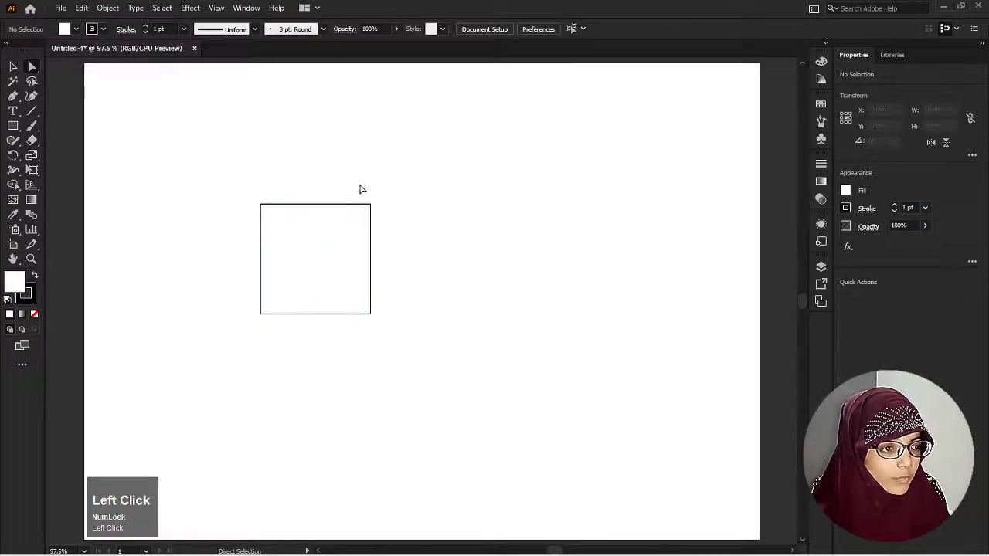
# Step: Try distorting the square into an irregular quadrilateral by moving its corner anchor points individually, then undo the changes
pyautogui.moveTo(360, 184); pyautogui.dragTo(425, 178)
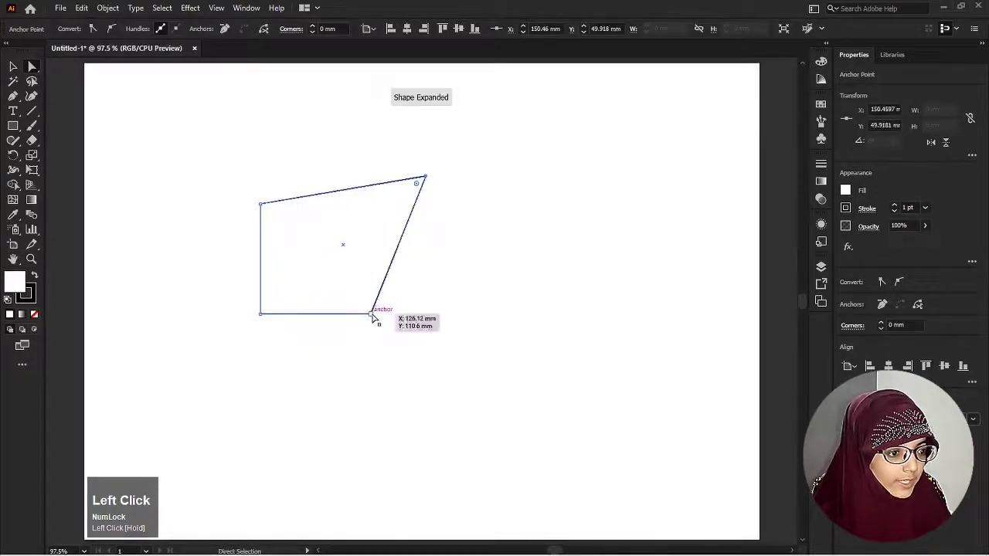
pyautogui.moveTo(371, 314); pyautogui.dragTo(410, 359)
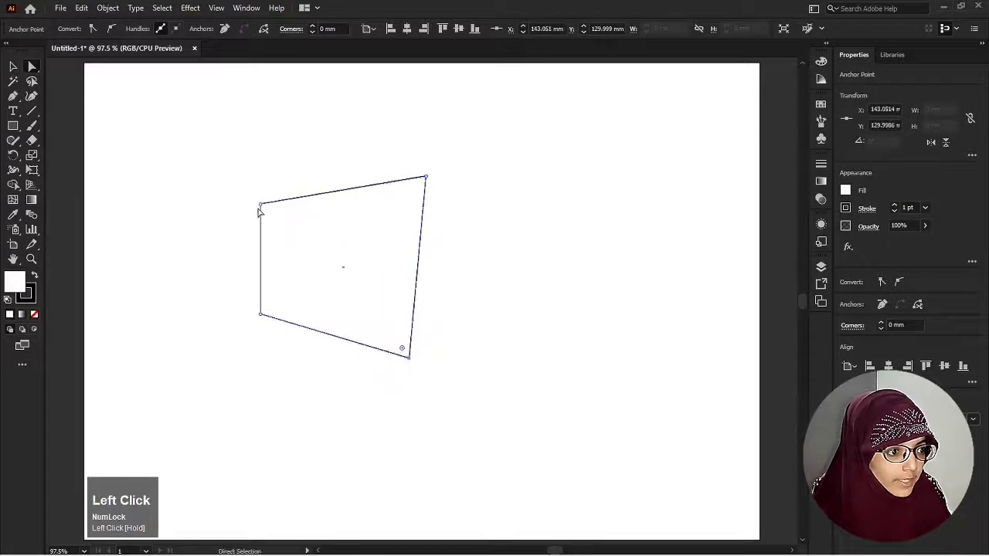
pyautogui.moveTo(259, 211); pyautogui.dragTo(306, 208)
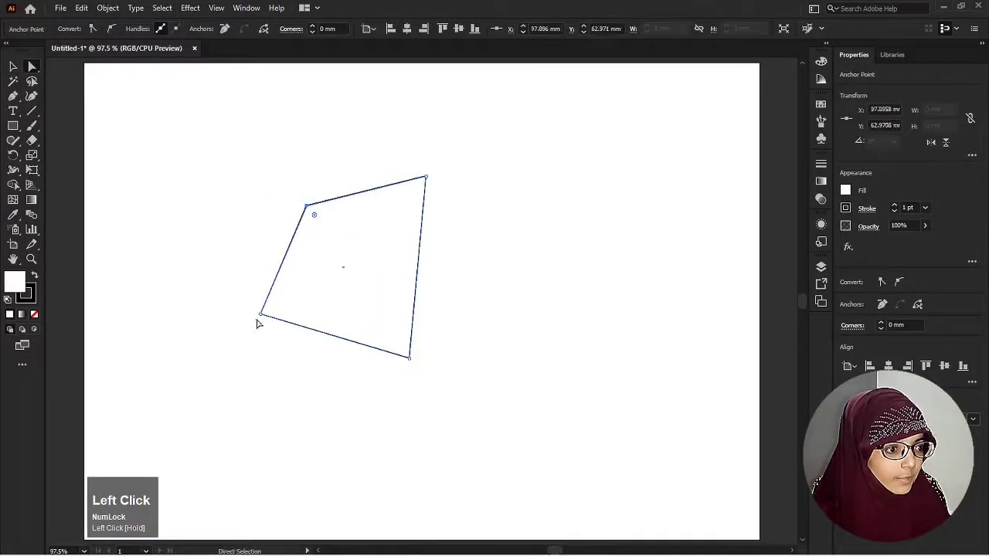
pyautogui.moveTo(258, 323)
pyautogui.mouseDown()
pyautogui.moveTo(263, 309)
pyautogui.moveTo(270, 314)
pyautogui.mouseUp()
pyautogui.hotkey('ctrl', 'z')
pyautogui.hotkey('ctrl', 'z')
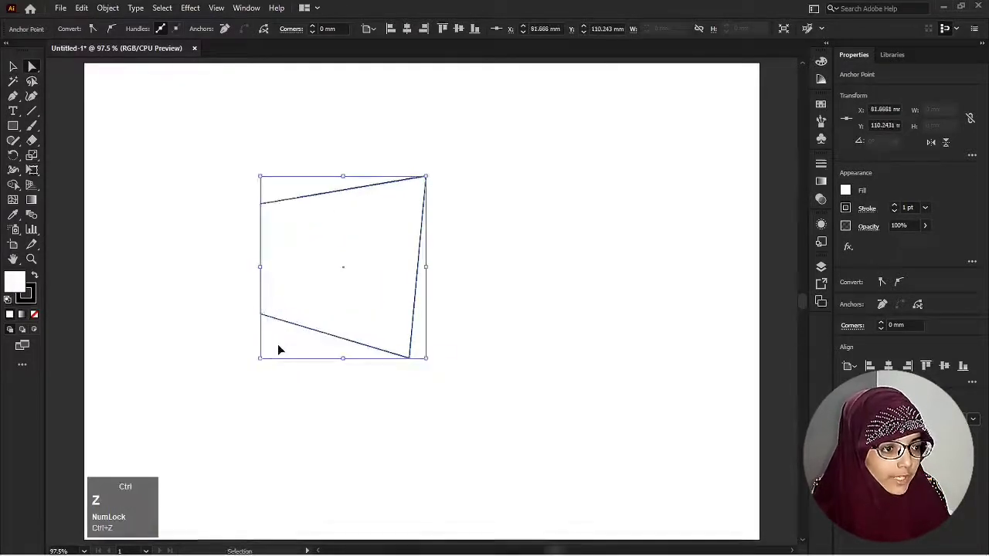
pyautogui.hotkey('ctrl', 'z')
pyautogui.hotkey('ctrl', 'z')
pyautogui.click(276, 378)
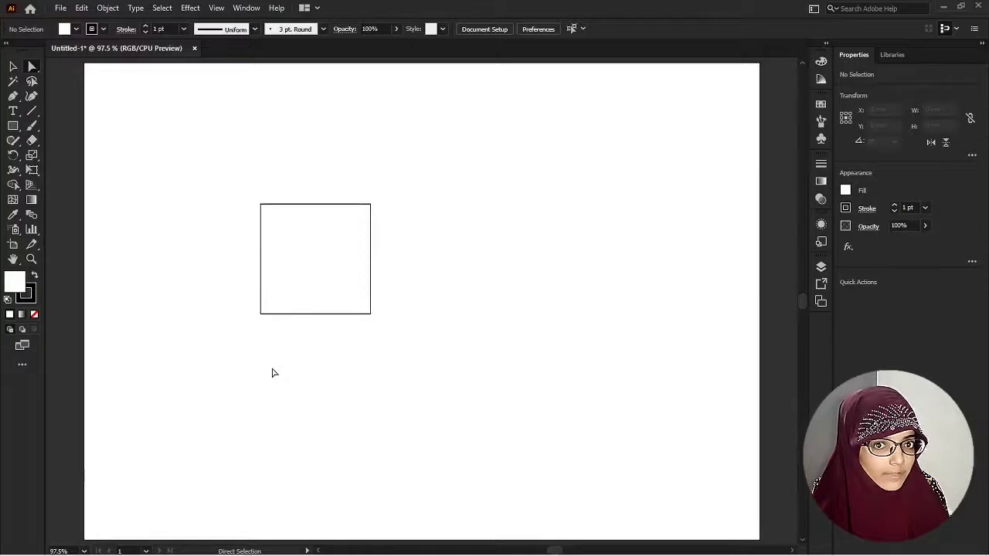
# Step: Try moving the square's two left anchor points together up and to the right, then undo the change
pyautogui.press('a')
pyautogui.moveTo(235, 167); pyautogui.dragTo(276, 335)
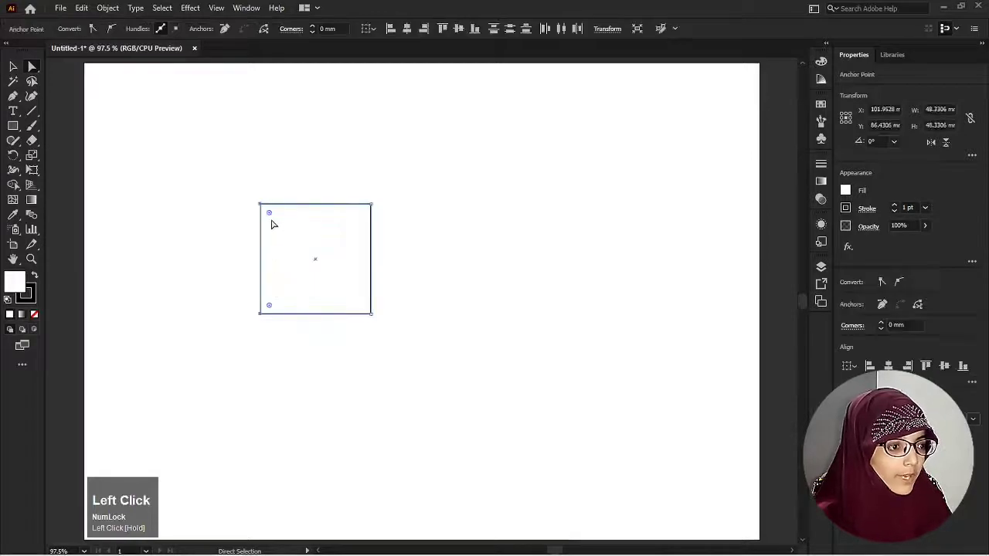
pyautogui.moveTo(261, 208); pyautogui.dragTo(266, 181)
pyautogui.click(198, 438)
pyautogui.hotkey('ctrl', 'z')
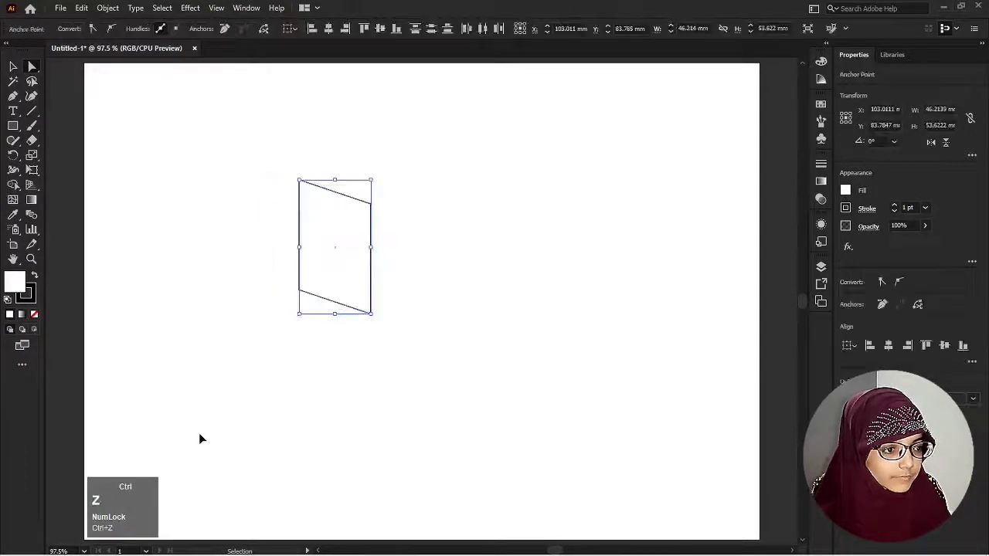
pyautogui.hotkey('ctrl', 'z')
pyautogui.hotkey('ctrl', 'z')
pyautogui.click(230, 412)
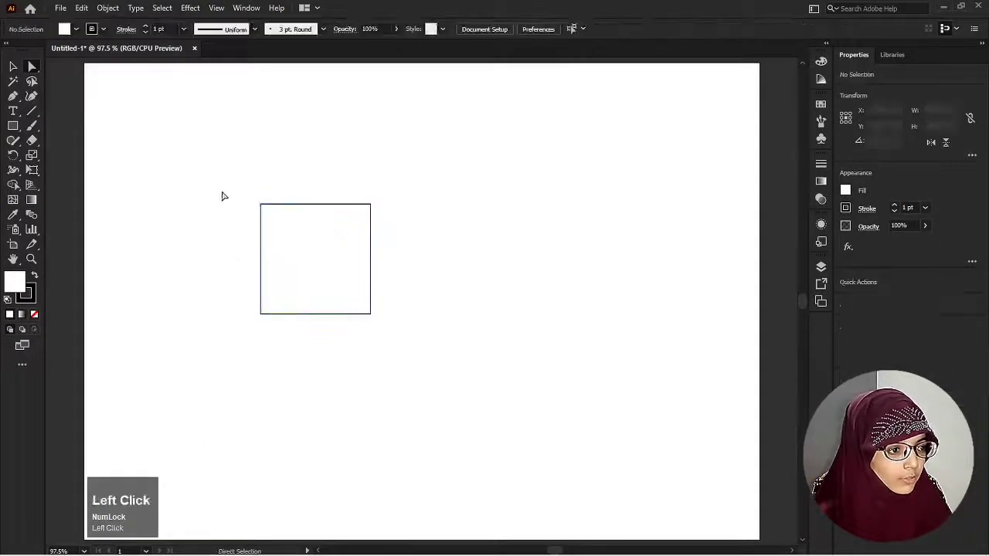
# Step: Round only the square's upper-left corner, extending the curve nearly halfway along both adjoining sides, then deselect the shape
pyautogui.moveTo(220, 190); pyautogui.dragTo(288, 237)
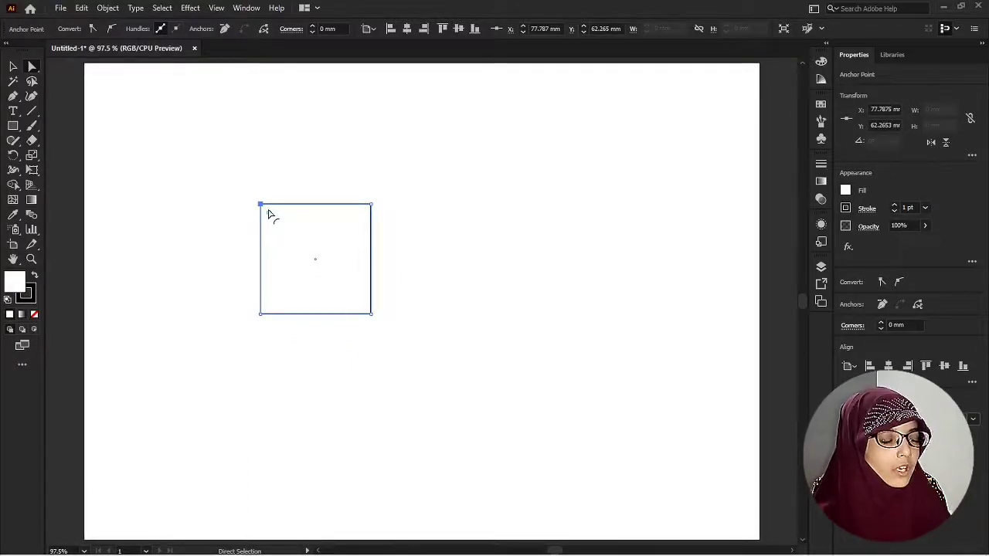
pyautogui.moveTo(243, 185); pyautogui.dragTo(276, 227)
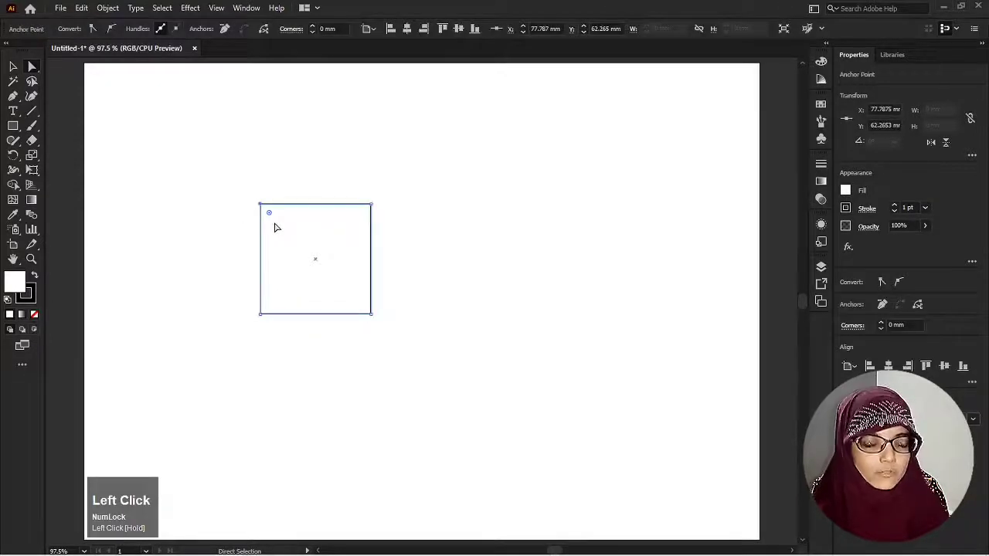
pyautogui.moveTo(241, 180); pyautogui.dragTo(275, 221)
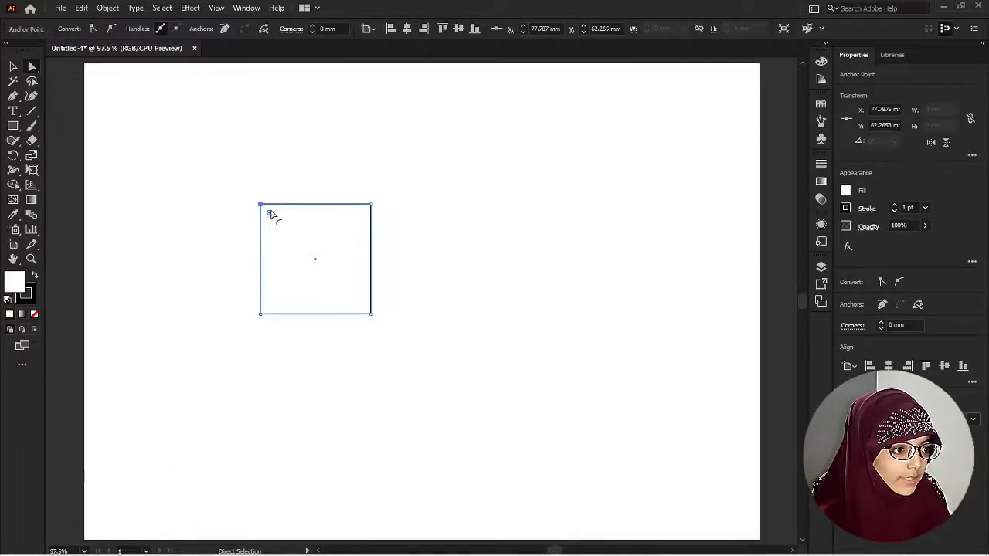
pyautogui.moveTo(272, 214); pyautogui.dragTo(308, 266)
pyautogui.click(262, 181)
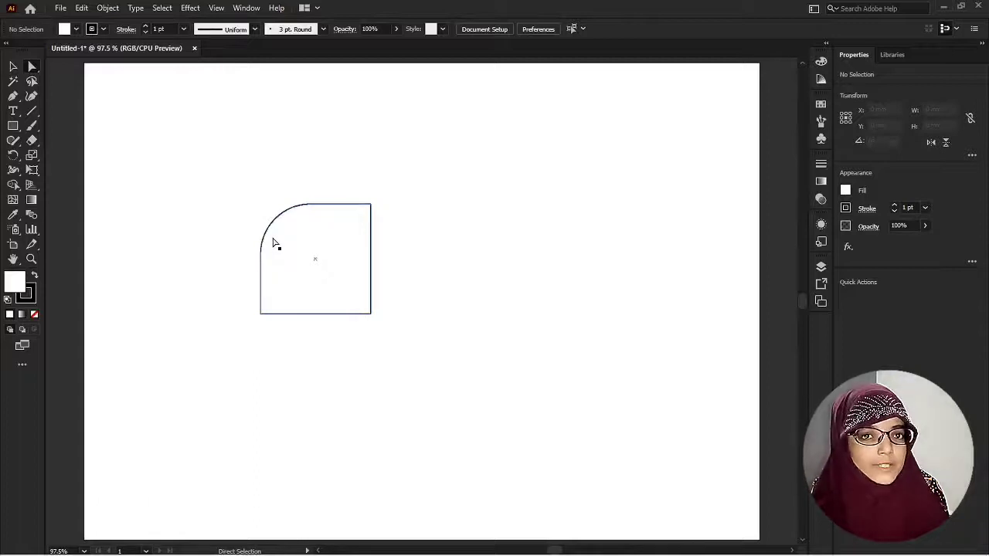
# Step: Undo the rounding of the square's upper-left corner and leave the shape deselected
pyautogui.hotkey('ctrl', 'z')
pyautogui.click(239, 205)
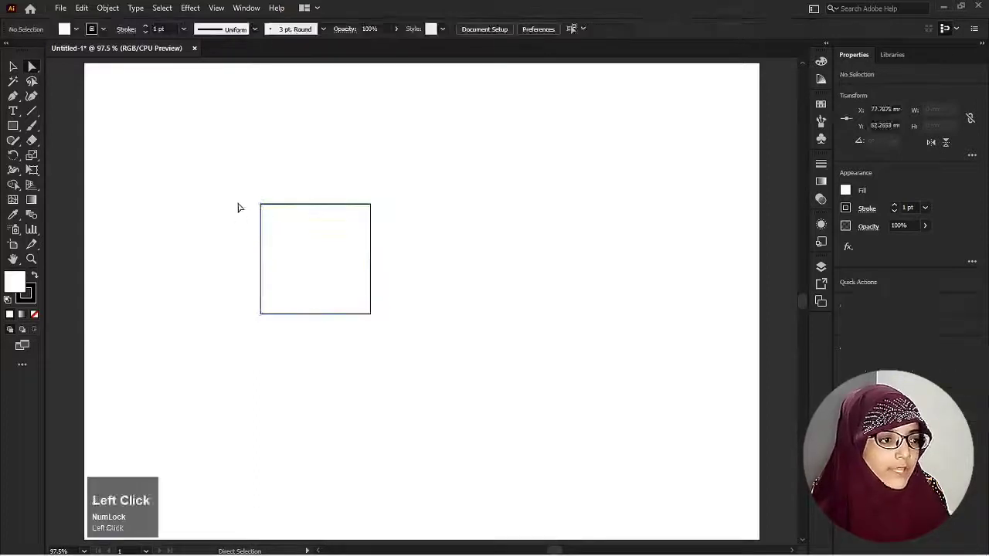
# Step: Try rounding the square's two left corners together to the maximum radius of about 24.17 mm, then undo the rounding
pyautogui.moveTo(242, 188); pyautogui.dragTo(276, 363)
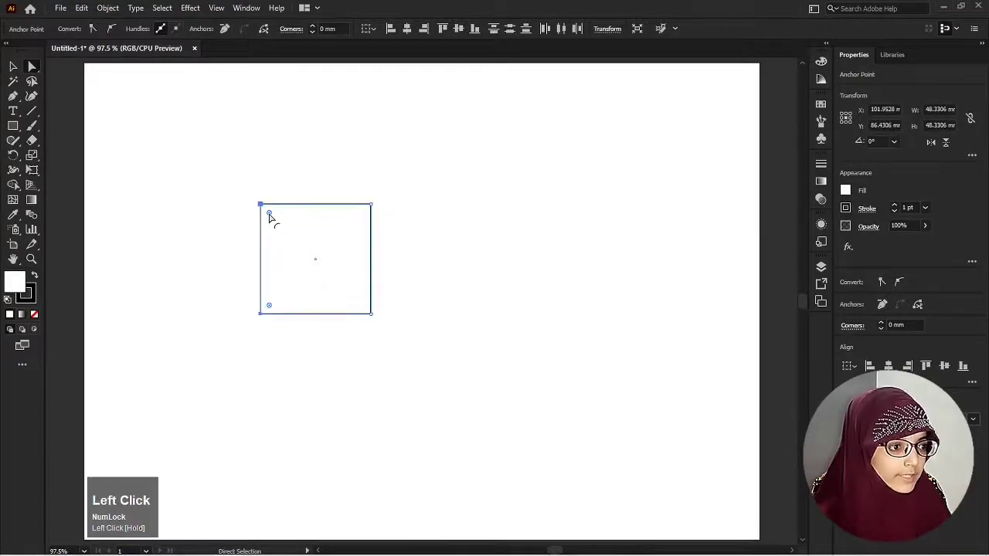
pyautogui.moveTo(270, 214); pyautogui.dragTo(326, 259)
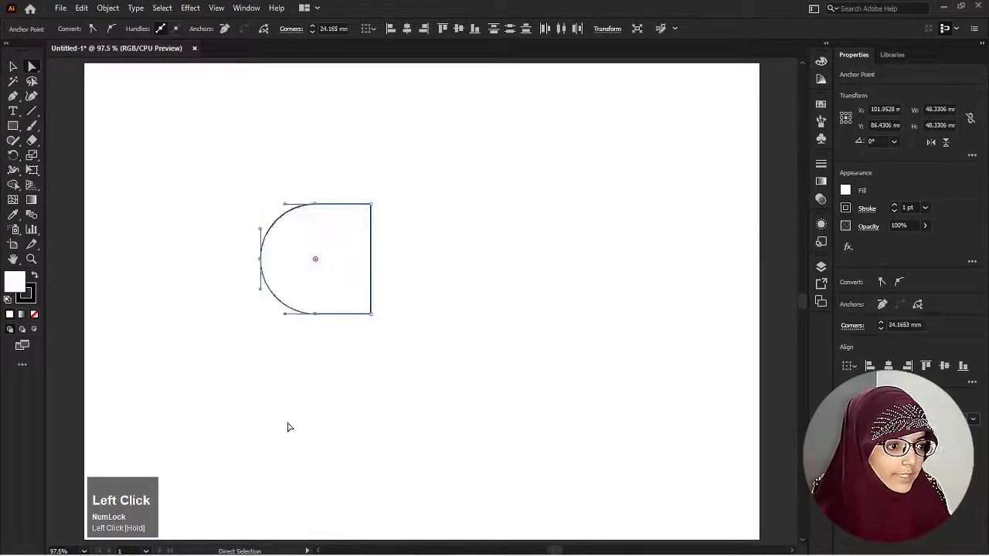
pyautogui.click(245, 185)
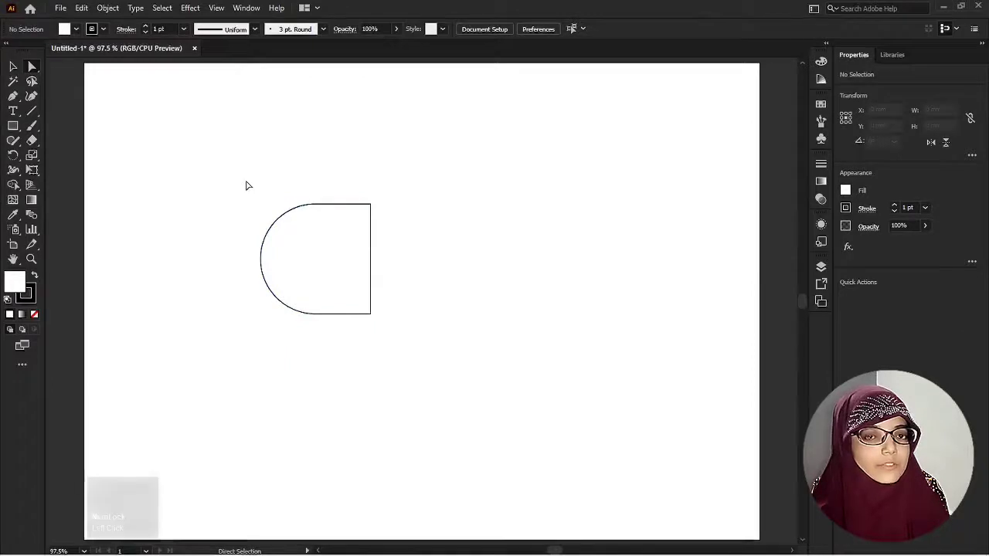
pyautogui.press('v')
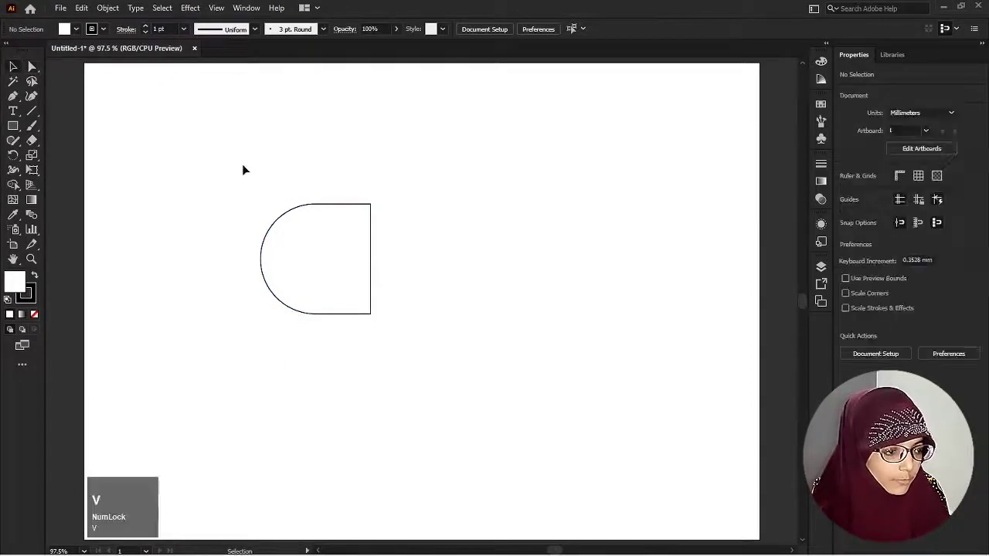
pyautogui.hotkey('ctrl', 'z')
pyautogui.click(235, 210)
pyautogui.press('a')
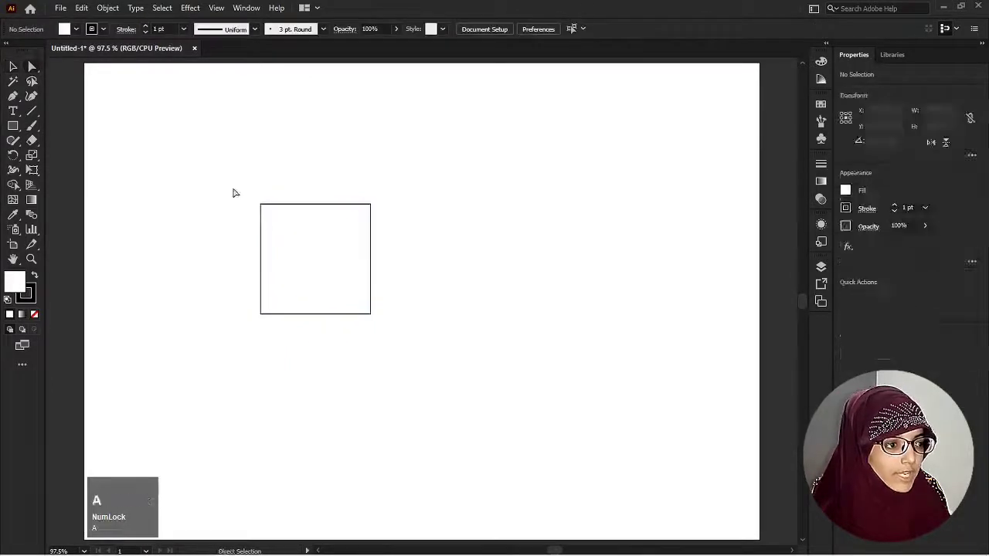
# Step: Select the square's upper-left anchor point and convert it from a corner to a smooth point
pyautogui.moveTo(232, 189); pyautogui.dragTo(282, 230)
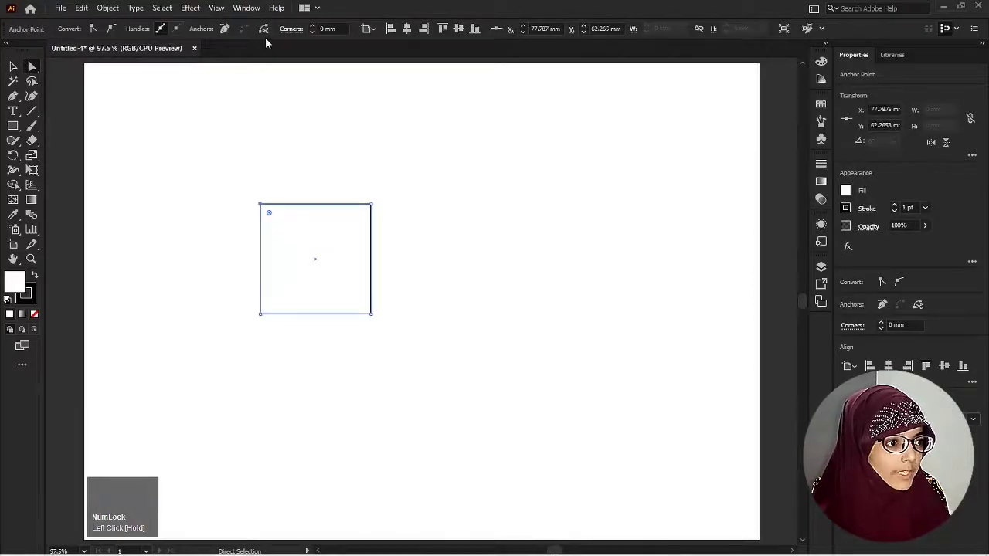
pyautogui.click(91, 29)
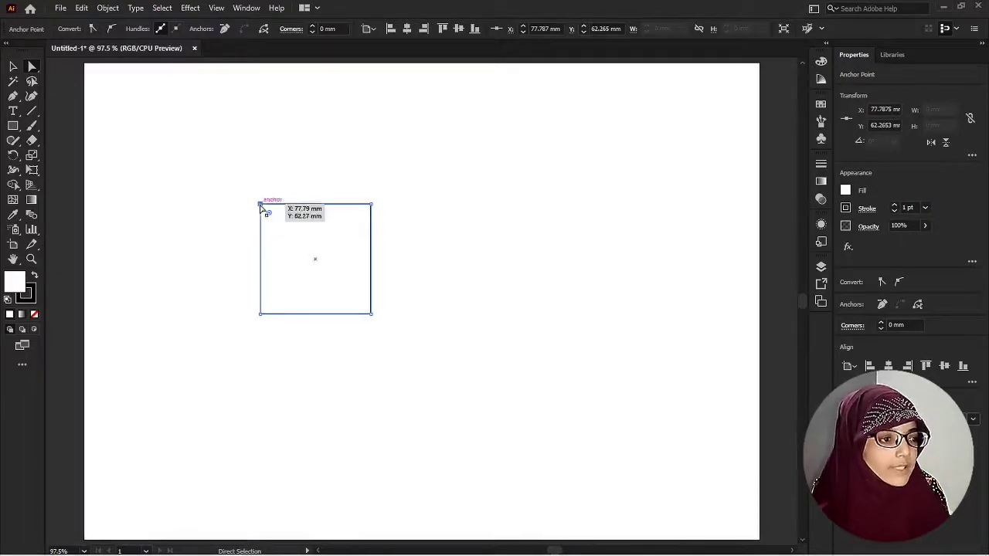
pyautogui.moveTo(244, 188); pyautogui.dragTo(280, 226)
pyautogui.moveTo(239, 188); pyautogui.dragTo(287, 232)
pyautogui.moveTo(287, 234); pyautogui.dragTo(286, 234)
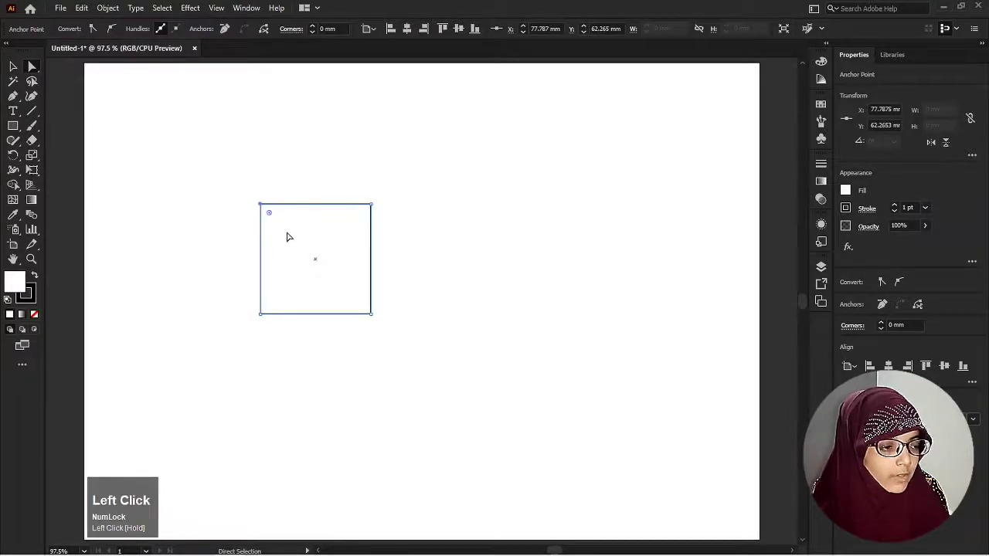
pyautogui.click(110, 29)
pyautogui.moveTo(249, 208)
pyautogui.mouseDown()
pyautogui.moveTo(243, 221)
pyautogui.moveTo(253, 218)
pyautogui.mouseUp()
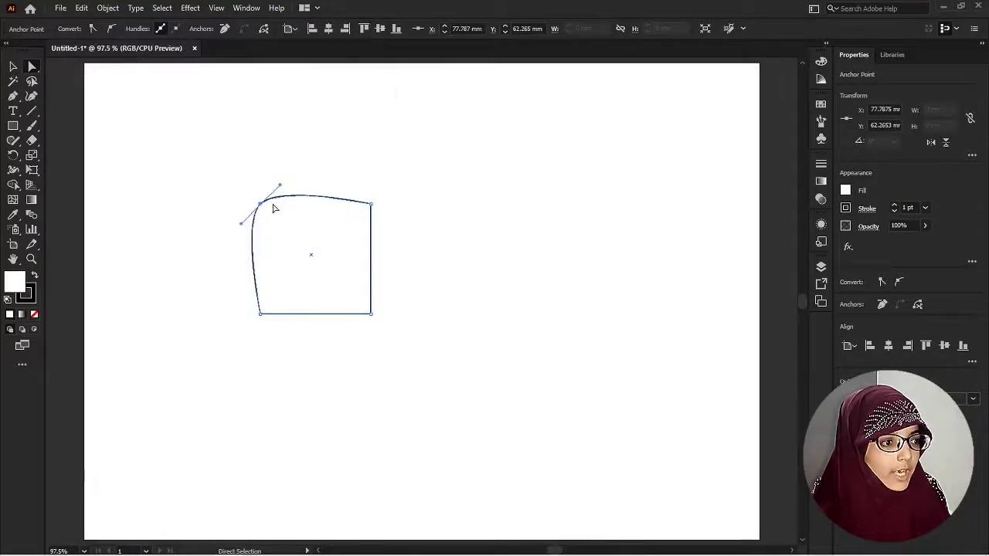
# Step: Try lengthening both direction handles of the smooth upper-left anchor point, then undo the handle changes
pyautogui.keyDown('alt'); pyautogui.scroll(1, 264, 213); pyautogui.keyUp('alt')
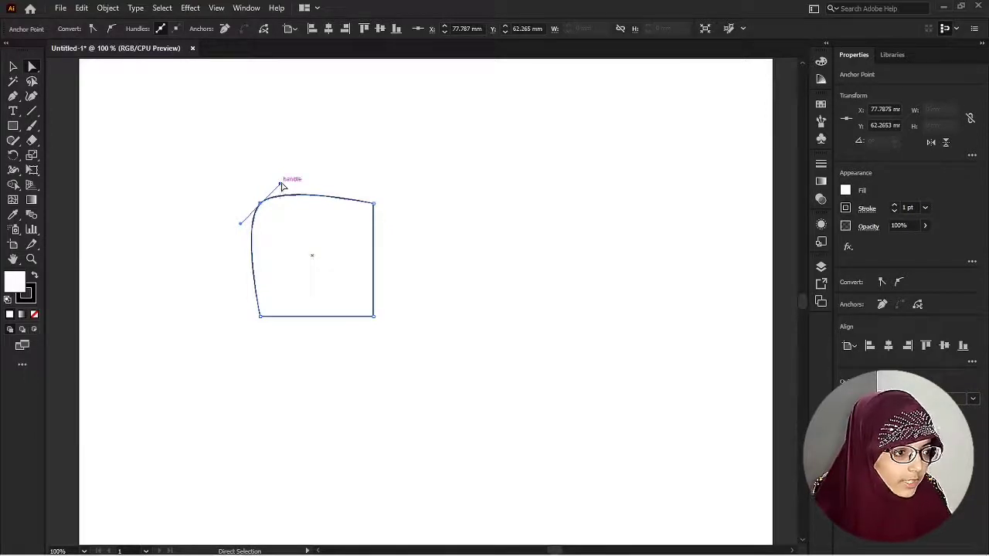
pyautogui.moveTo(280, 184); pyautogui.dragTo(305, 167)
pyautogui.moveTo(239, 225); pyautogui.dragTo(221, 263)
pyautogui.hotkey('ctrl', 'z')
pyautogui.hotkey('ctrl', 'z')
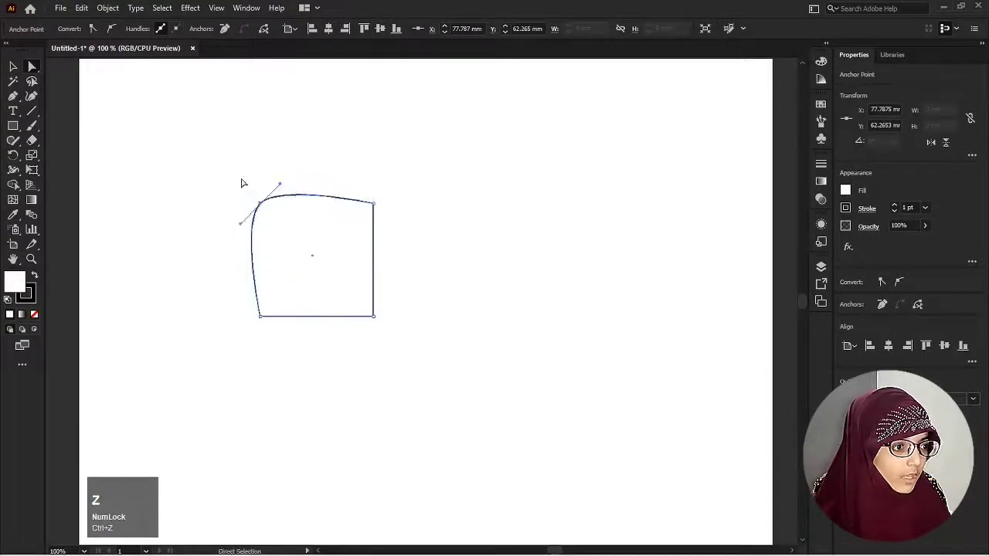
# Step: Convert the upper-left anchor point back to a corner and select it again
pyautogui.click(244, 189)
pyautogui.moveTo(237, 174); pyautogui.dragTo(276, 224)
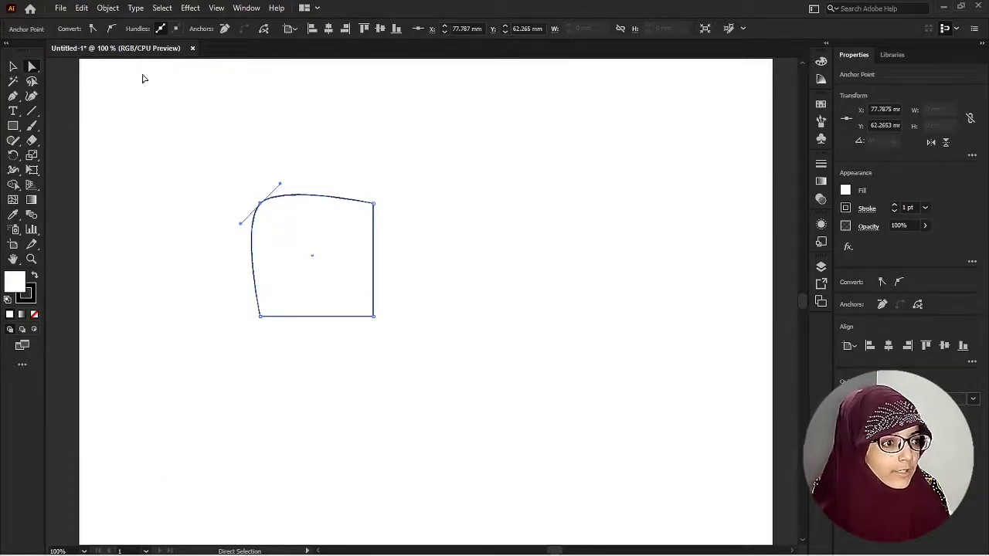
pyautogui.click(94, 29)
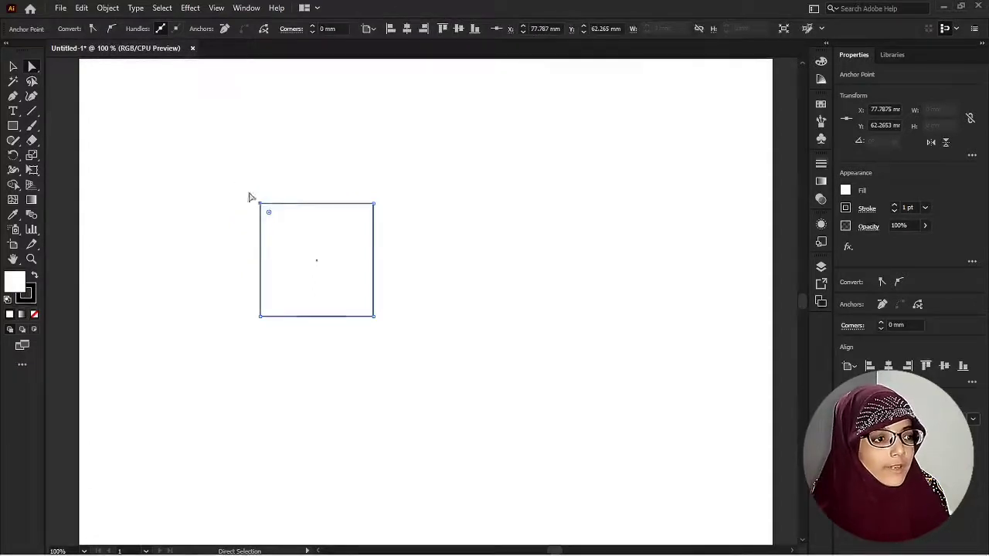
pyautogui.moveTo(239, 183); pyautogui.dragTo(275, 223)
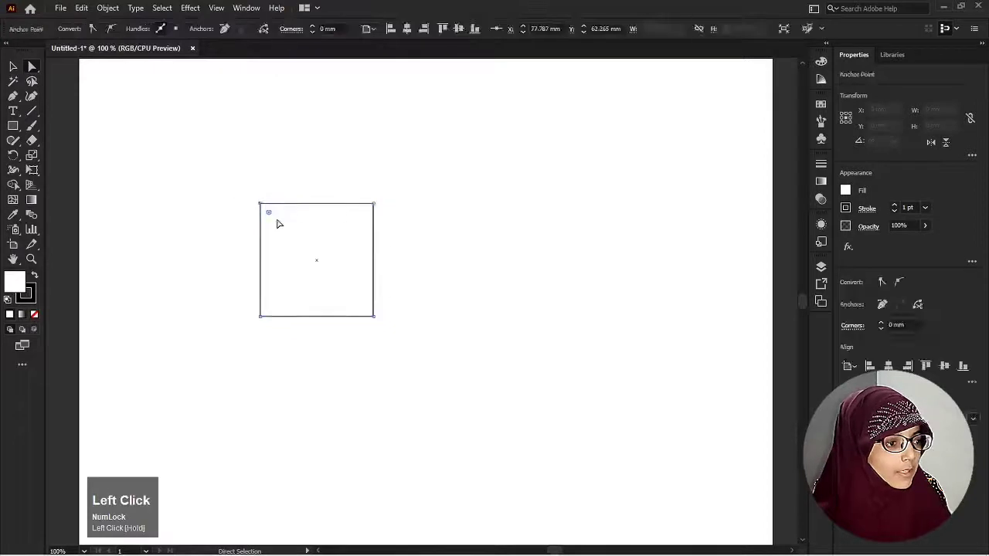
# Step: Convert the upper-left and lower-right anchor points to smooth, with handles shown for multiple selected anchor points
pyautogui.click(161, 28)
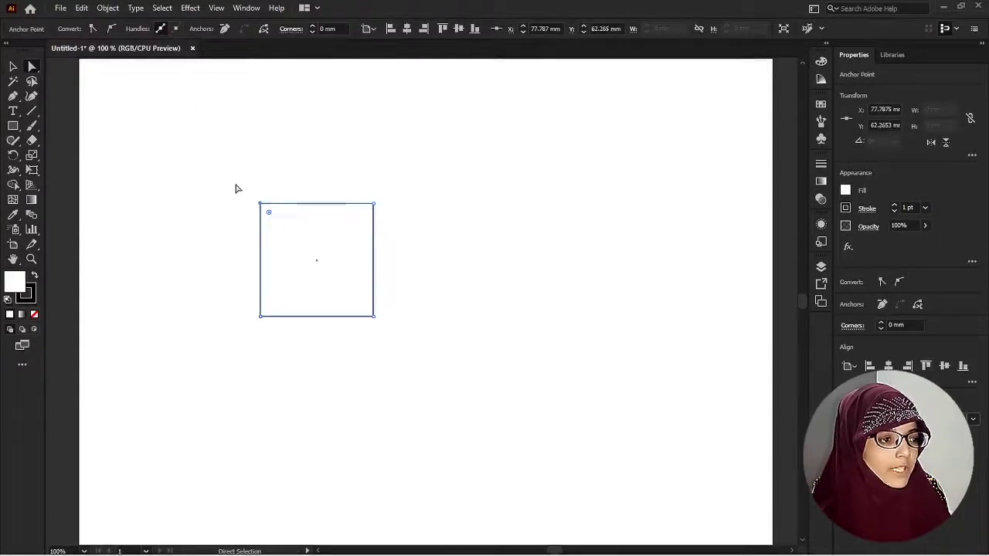
pyautogui.moveTo(239, 173); pyautogui.dragTo(283, 222)
pyautogui.moveTo(391, 348); pyautogui.dragTo(355, 294)
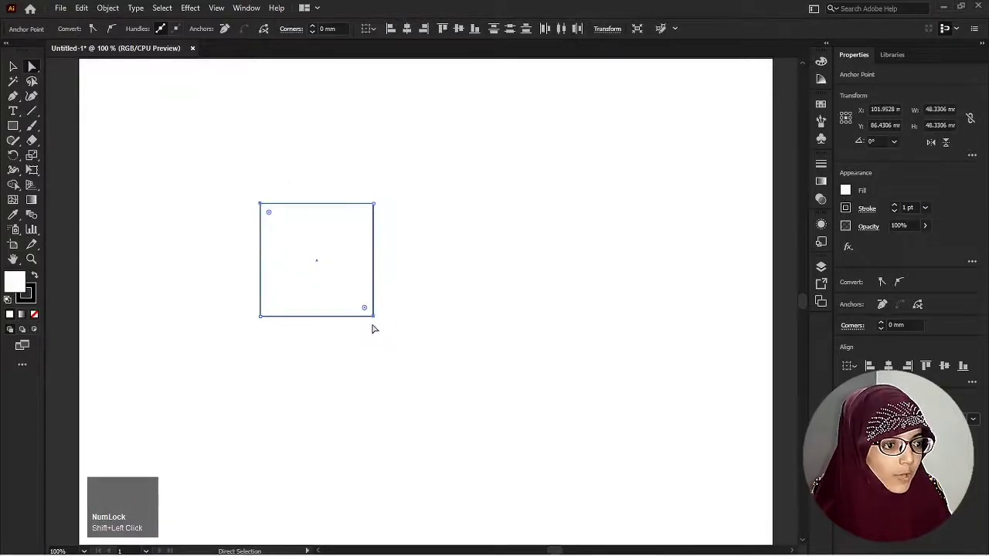
pyautogui.click(112, 29)
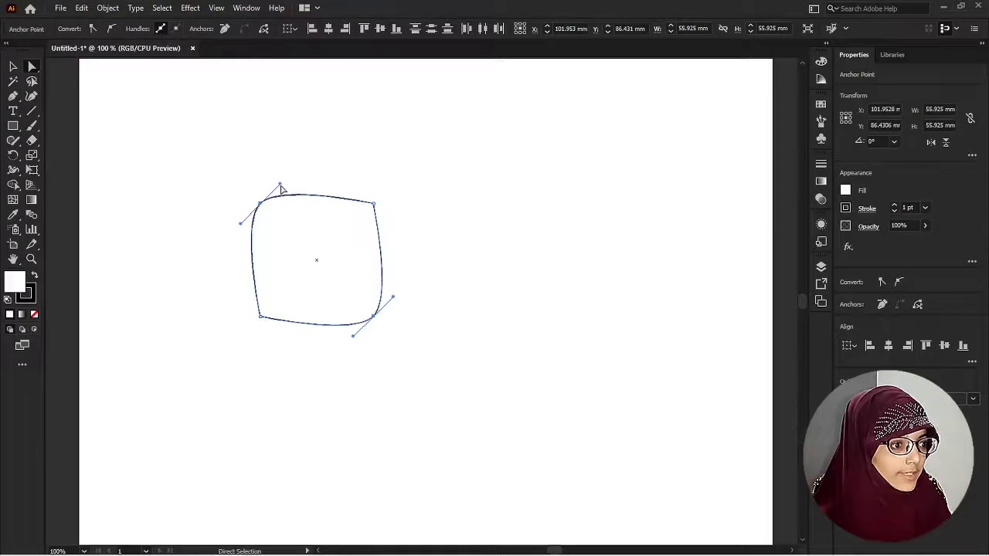
pyautogui.click(159, 30)
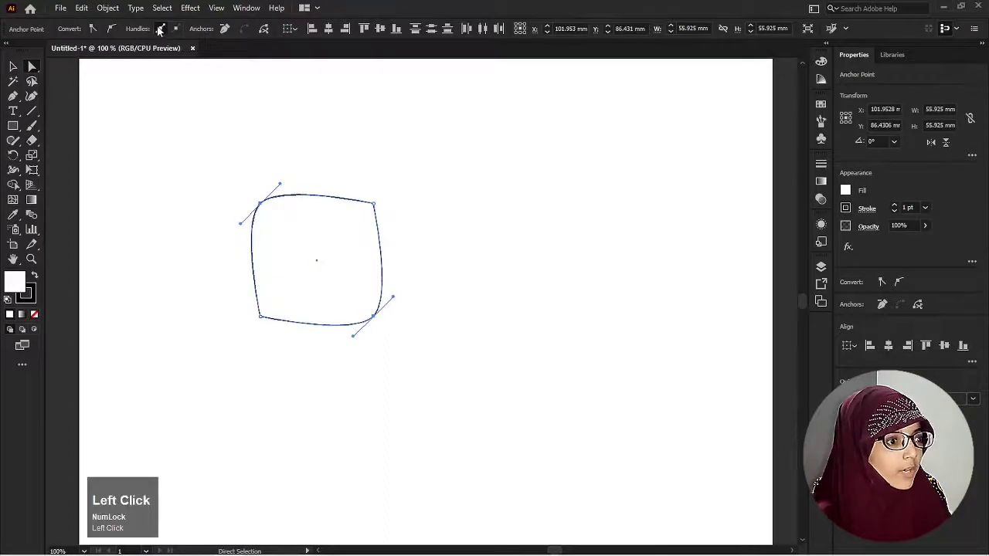
# Step: Reselect the two smooth anchor points together and hide the handles for multiple selected anchor points
pyautogui.click(177, 110)
pyautogui.click(260, 202)
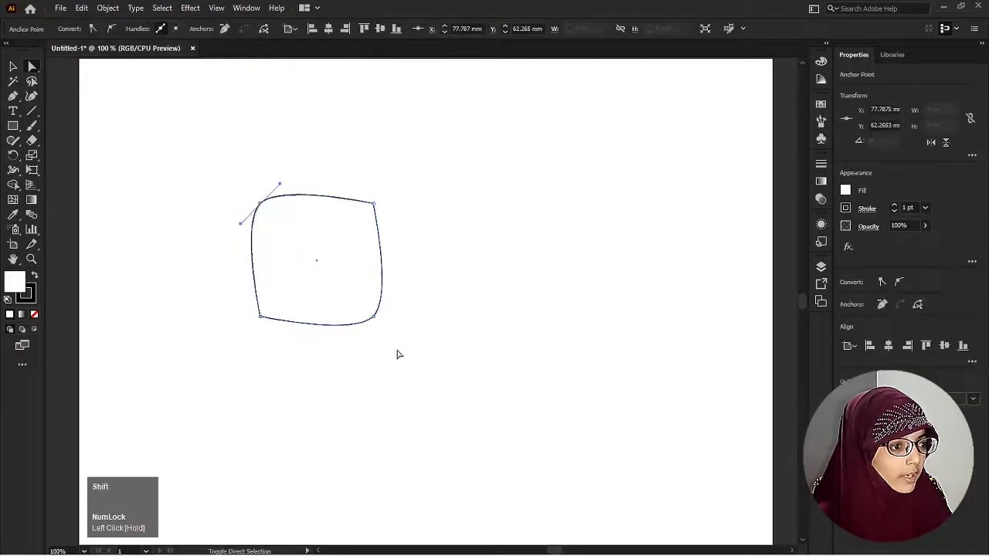
pyautogui.moveTo(397, 352); pyautogui.dragTo(362, 302)
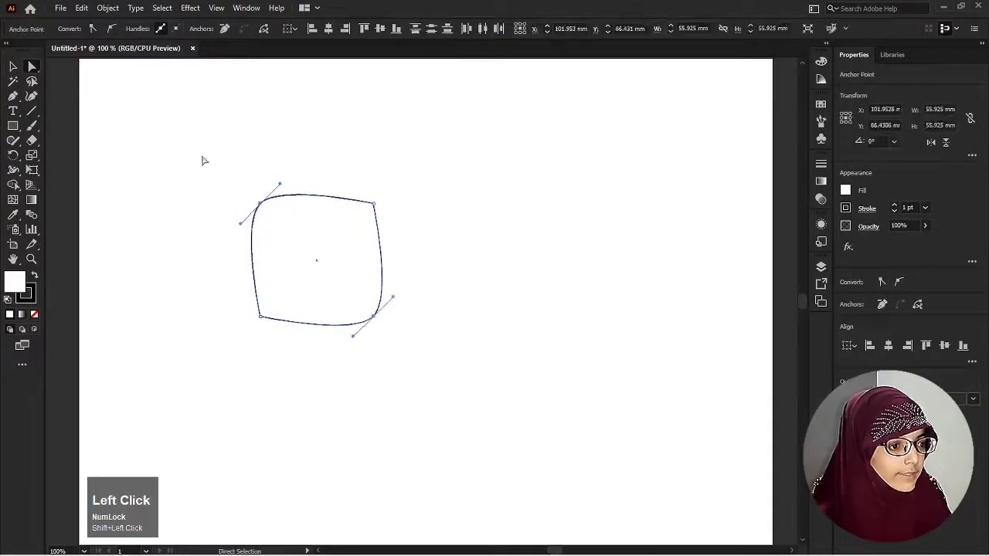
pyautogui.click(173, 29)
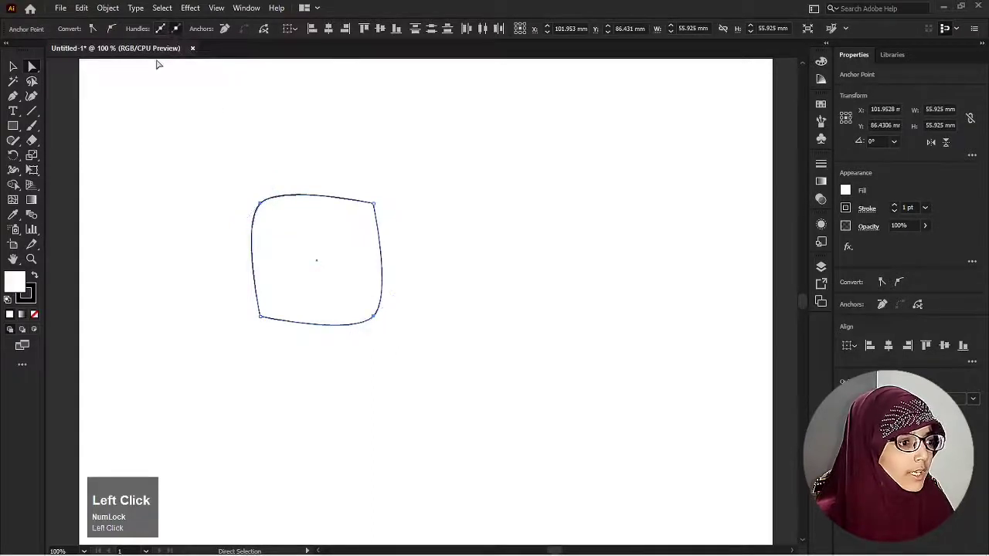
# Step: Compare the handles with one and with both smooth anchor points selected, then show handles for multiple selected anchor points
pyautogui.moveTo(240, 170); pyautogui.dragTo(282, 223)
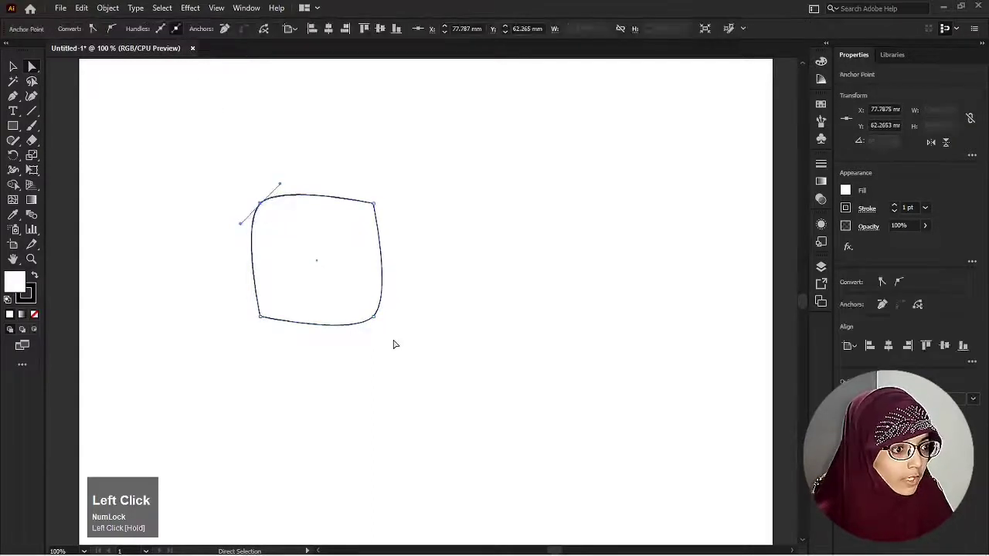
pyautogui.click(359, 295)
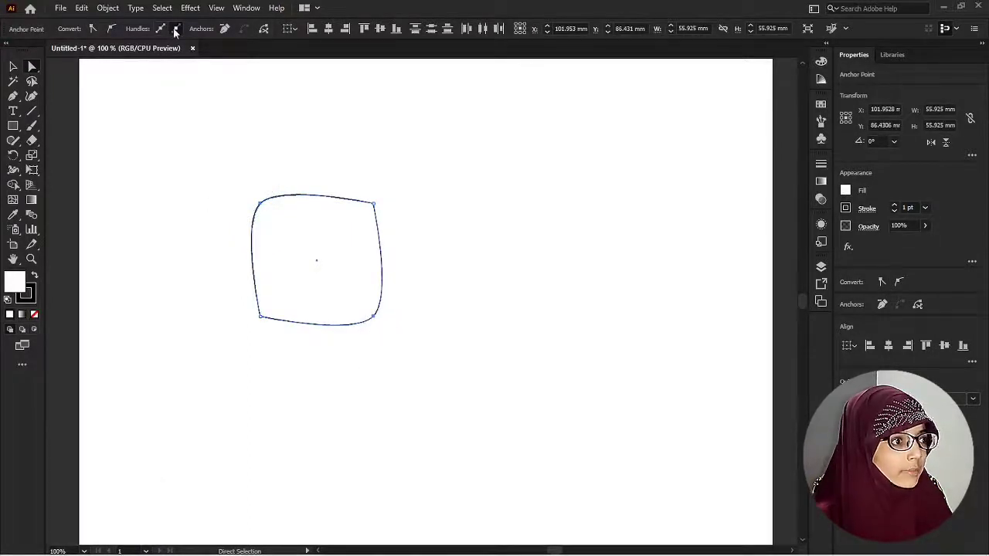
pyautogui.click(217, 183)
pyautogui.moveTo(248, 183); pyautogui.dragTo(284, 224)
pyautogui.moveTo(394, 347); pyautogui.dragTo(351, 300)
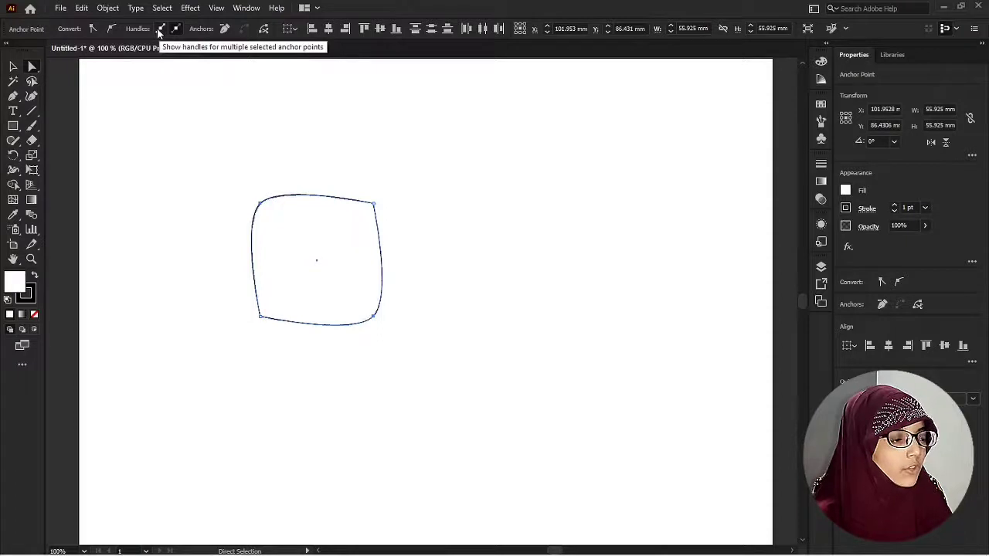
pyautogui.click(159, 31)
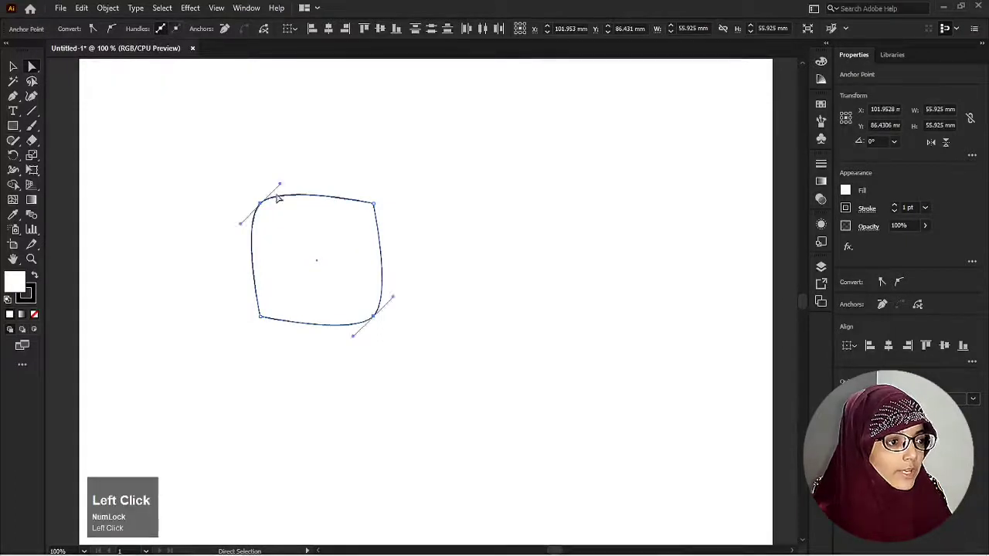
# Step: Try extending the handles of the upper-left and lower-right smooth anchor points, then undo the changes and deselect
pyautogui.moveTo(280, 187); pyautogui.dragTo(313, 167)
pyautogui.moveTo(238, 187); pyautogui.dragTo(302, 169)
pyautogui.click(374, 316)
pyautogui.moveTo(351, 336); pyautogui.dragTo(338, 353)
pyautogui.hotkey('ctrl', 'z')
pyautogui.hotkey('ctrl', 'z')
pyautogui.hotkey('ctrl', 'z')
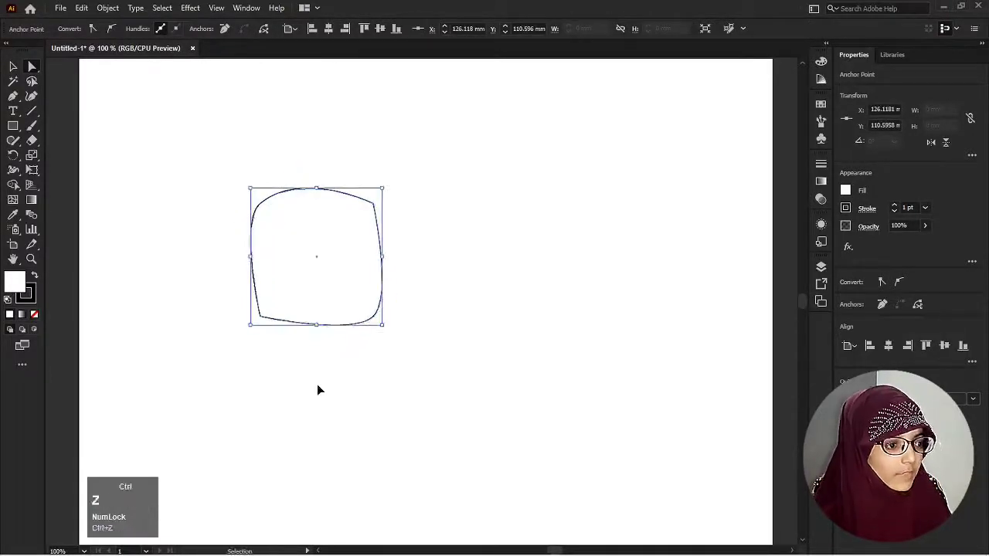
pyautogui.click(298, 347)
# Step: Try removing the square's upper-left anchor point to form a triangle, then undo the removal and deselect
pyautogui.moveTo(242, 180); pyautogui.dragTo(286, 230)
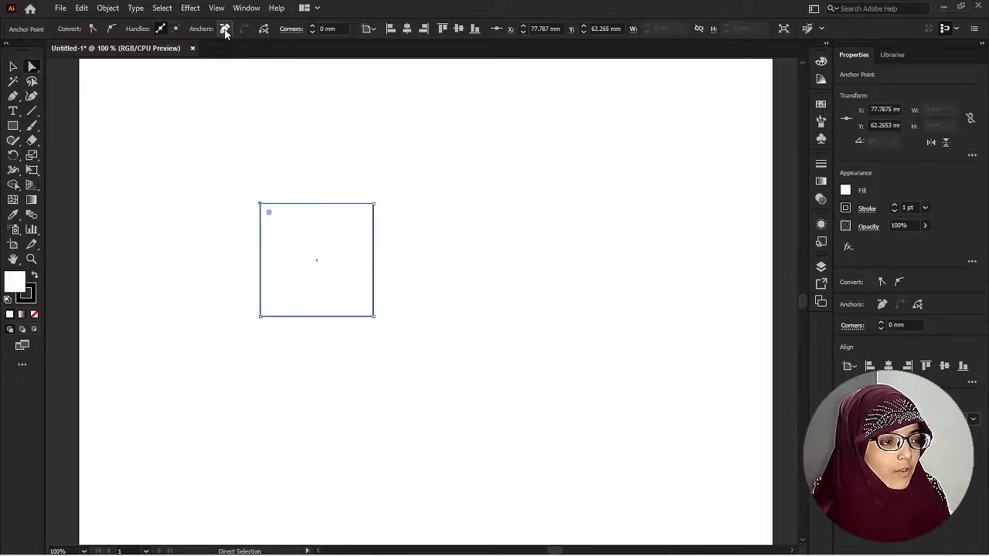
pyautogui.click(224, 31)
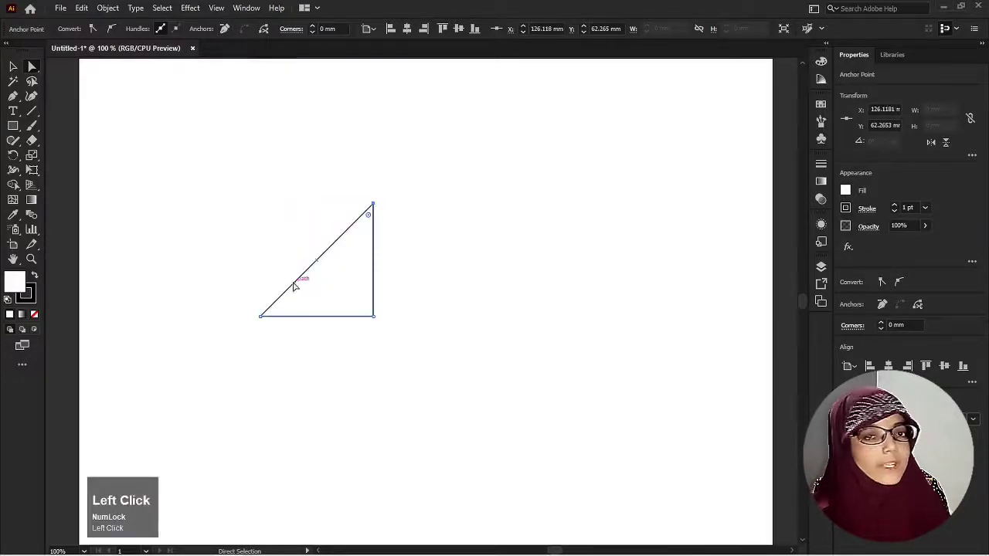
pyautogui.hotkey('ctrl', 'z')
pyautogui.click(245, 131)
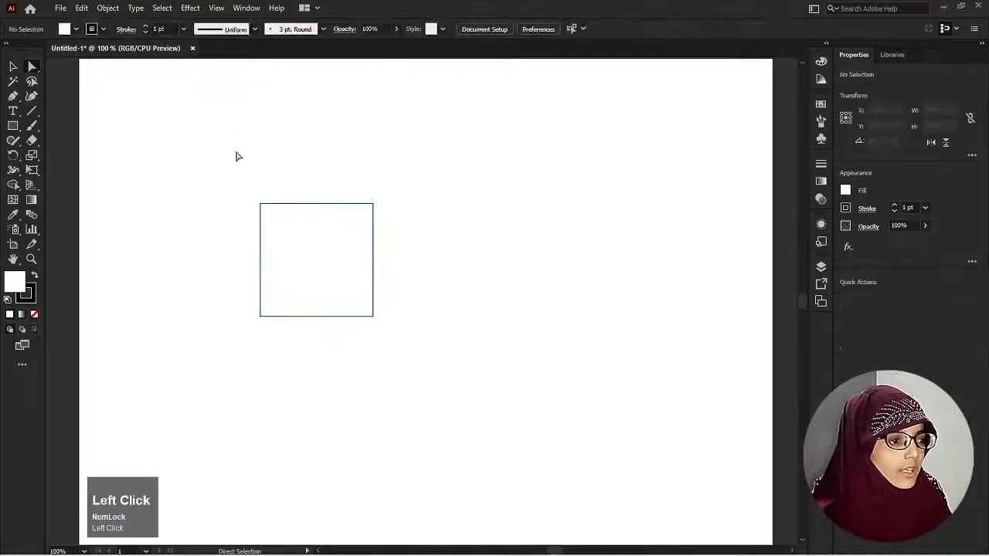
# Step: Cut the square's path at its upper-left anchor point and deselect the shape
pyautogui.moveTo(236, 147); pyautogui.dragTo(287, 225)
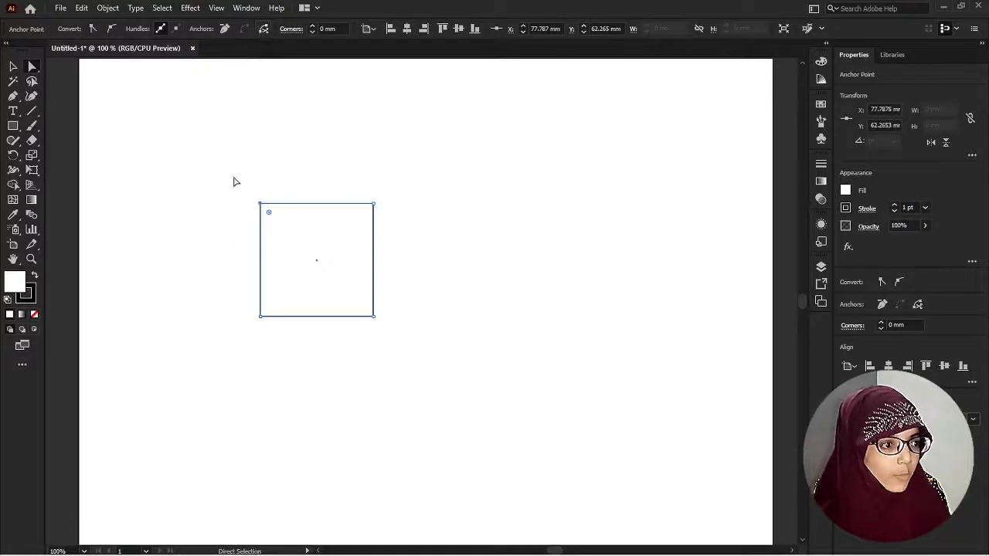
pyautogui.moveTo(233, 177); pyautogui.dragTo(278, 226)
pyautogui.click(265, 34)
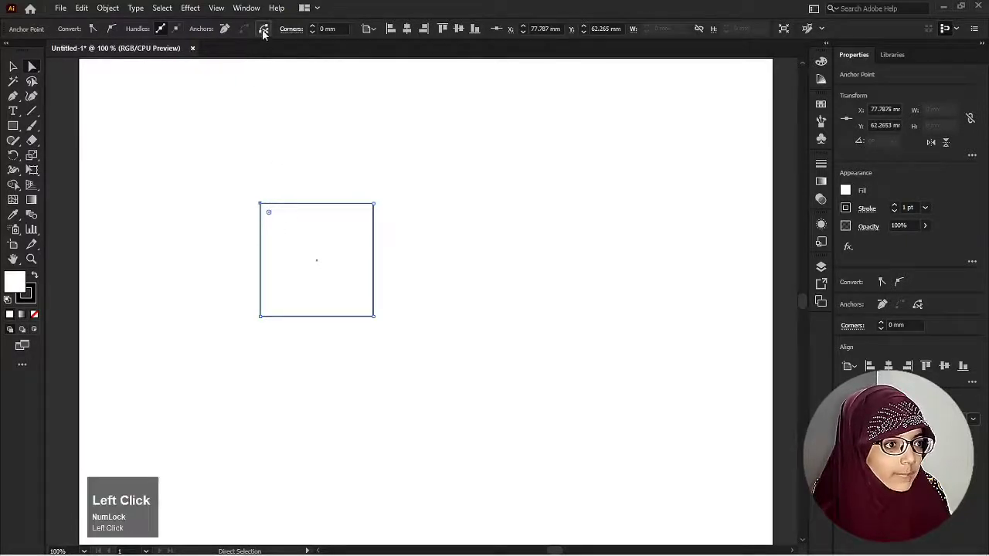
pyautogui.click(273, 196)
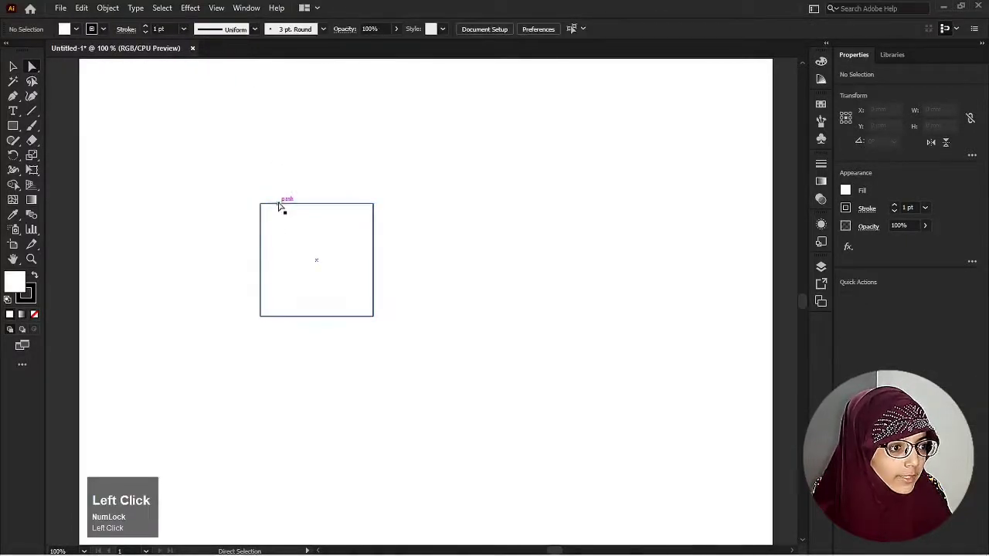
# Step: Try pulling the square's top and left sides apart at the cut corner, then undo both moves
pyautogui.moveTo(280, 204); pyautogui.dragTo(248, 205)
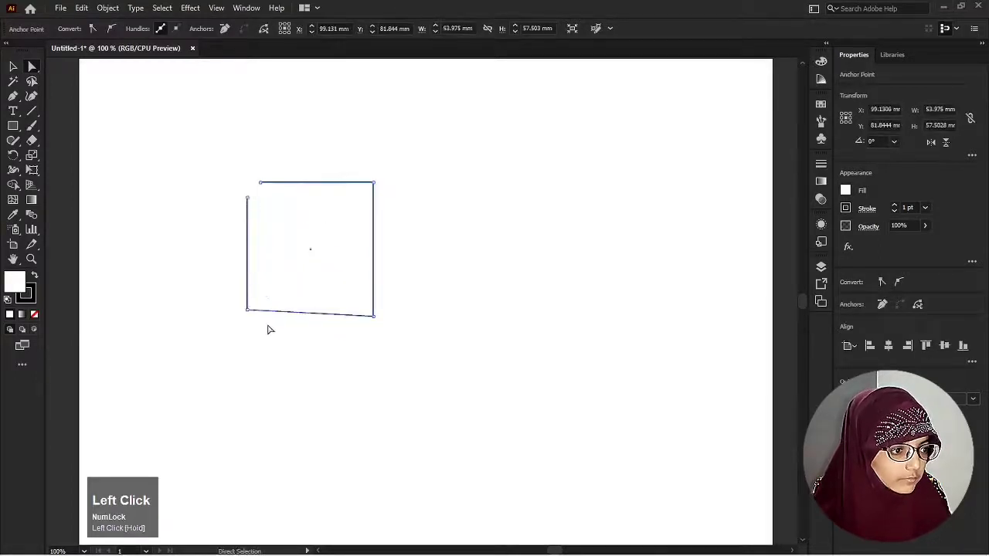
pyautogui.hotkey('ctrl', 'z')
pyautogui.hotkey('ctrl', 'z')
# Step: Connect the two overlapping end points at the square's cut upper-left corner and deselect the shape
pyautogui.moveTo(231, 171); pyautogui.dragTo(279, 225)
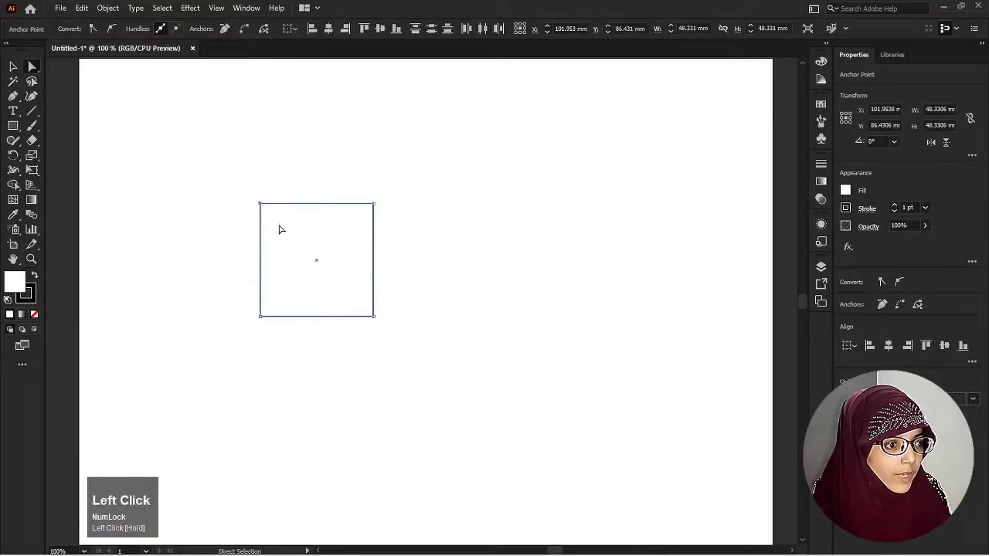
pyautogui.click(244, 30)
pyautogui.click(254, 124)
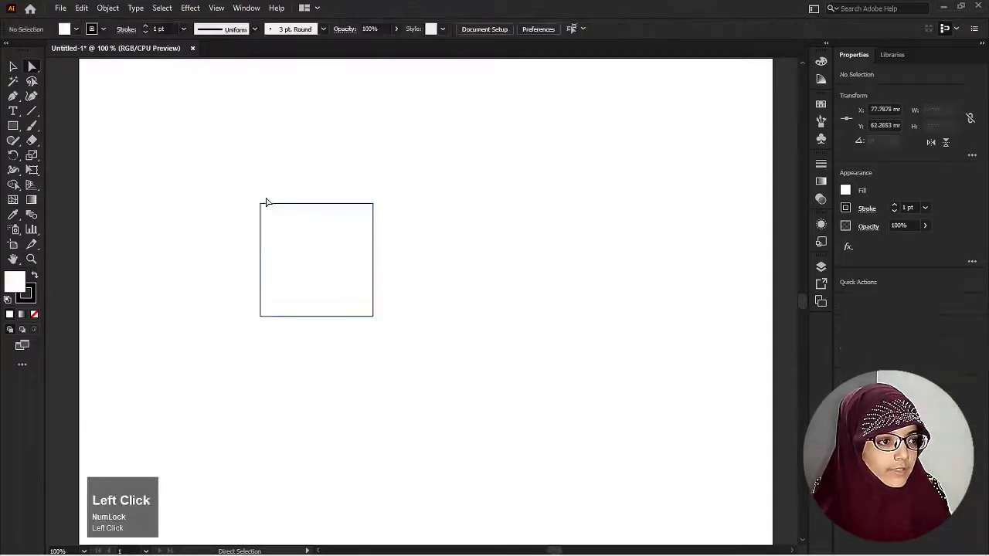
# Step: Cut the square's path again at its upper-left anchor point, reconnect the resulting end points and deselect
pyautogui.moveTo(261, 205); pyautogui.dragTo(286, 221)
pyautogui.hotkey('ctrl', 'z')
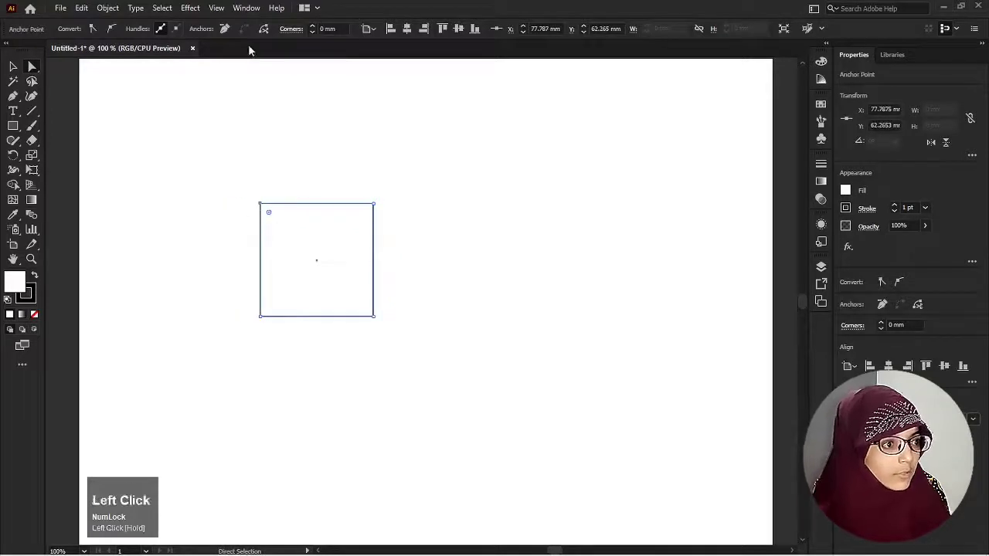
pyautogui.click(263, 28)
pyautogui.moveTo(242, 181); pyautogui.dragTo(266, 216)
pyautogui.click(244, 30)
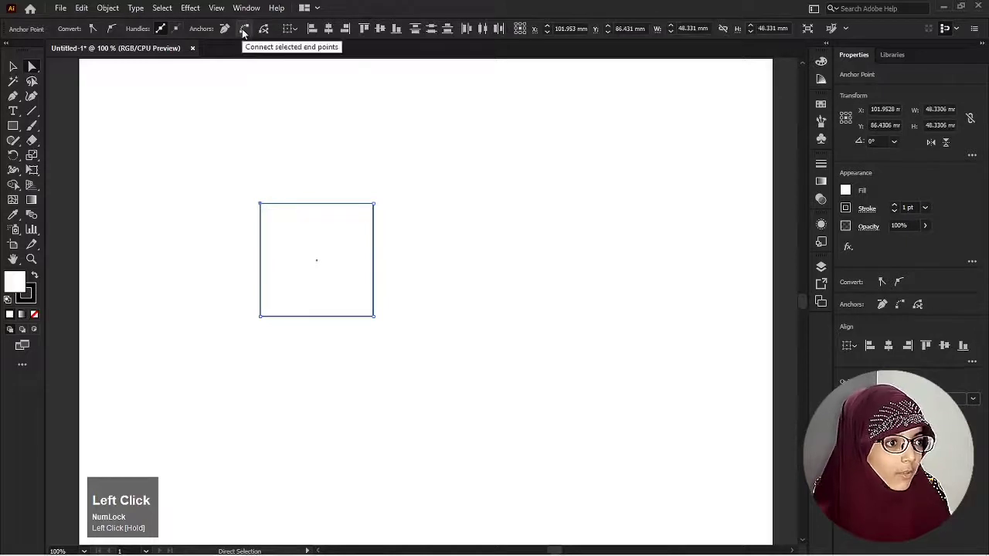
pyautogui.click(254, 68)
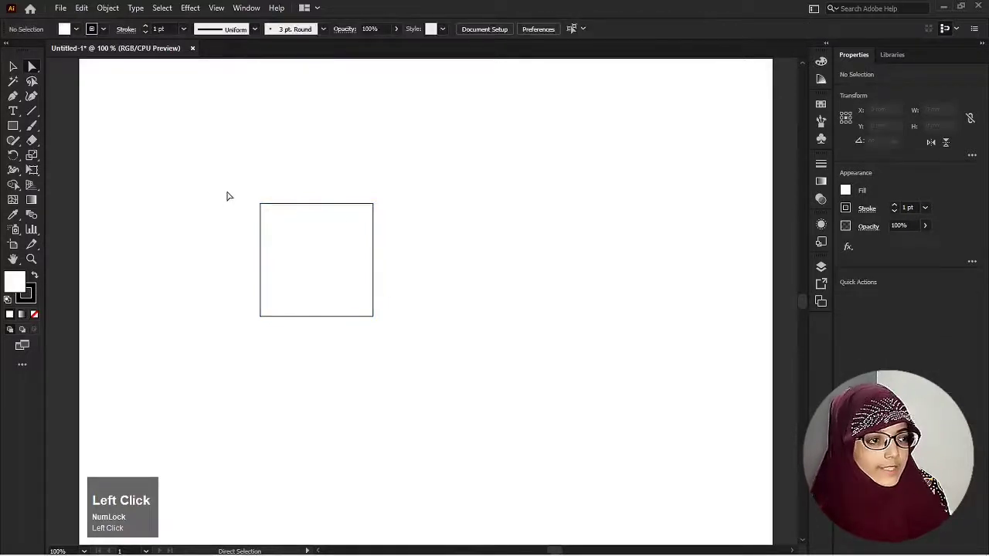
# Step: Move the whole square slightly down and to the left with the Selection tool
pyautogui.press('v')
pyautogui.moveTo(319, 292)
pyautogui.mouseDown()
pyautogui.moveTo(333, 280)
pyautogui.moveTo(320, 298)
pyautogui.mouseUp()
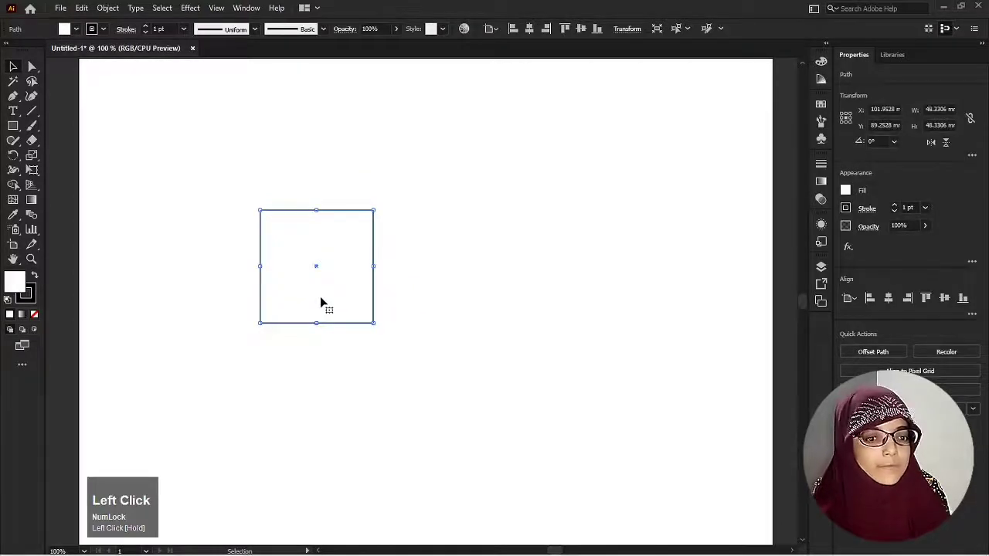
pyautogui.click(225, 163)
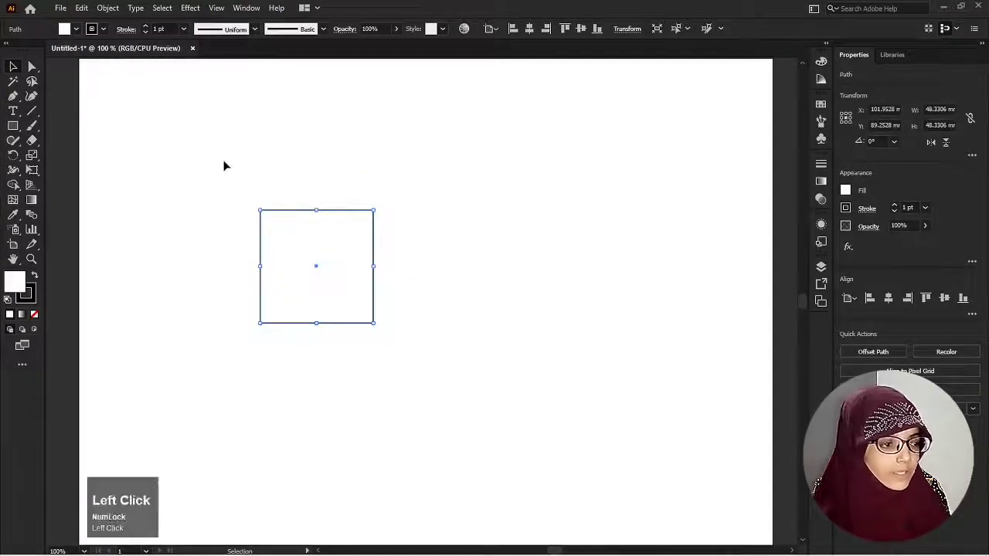
pyautogui.moveTo(276, 270); pyautogui.dragTo(255, 283)
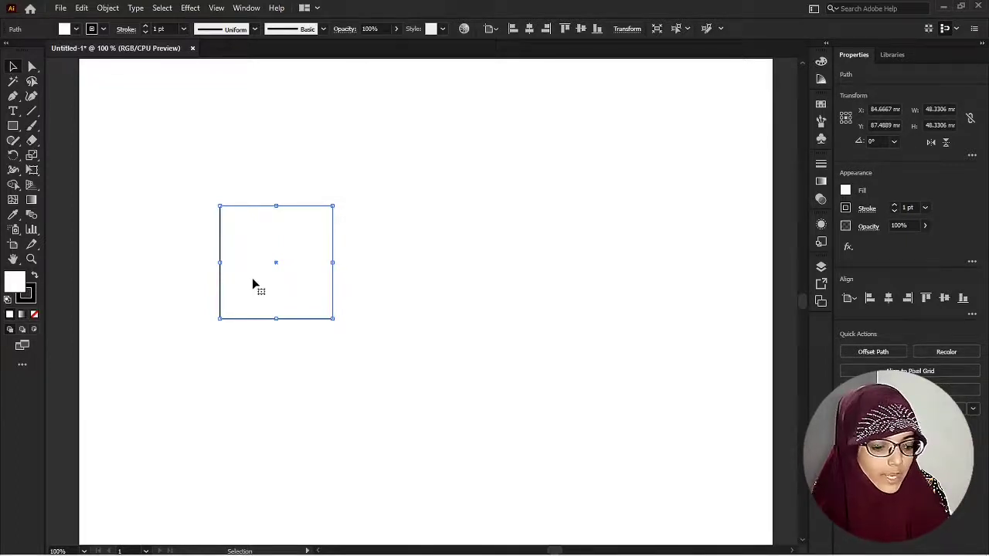
# Step: Delete the square, draw a circle about 63.5 mm in diameter in its place and deselect it
pyautogui.press('Delete')
pyautogui.press('l')
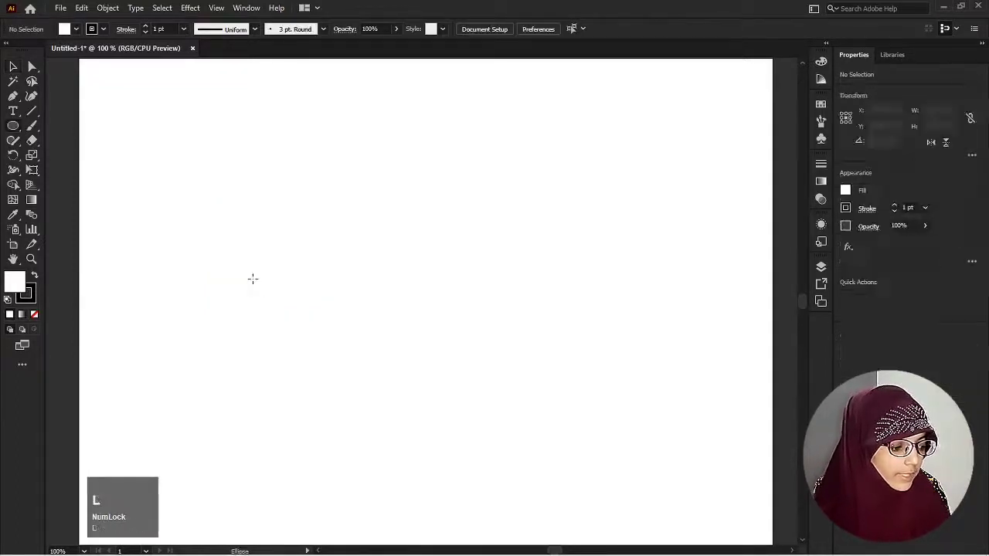
pyautogui.moveTo(327, 264); pyautogui.dragTo(370, 338)
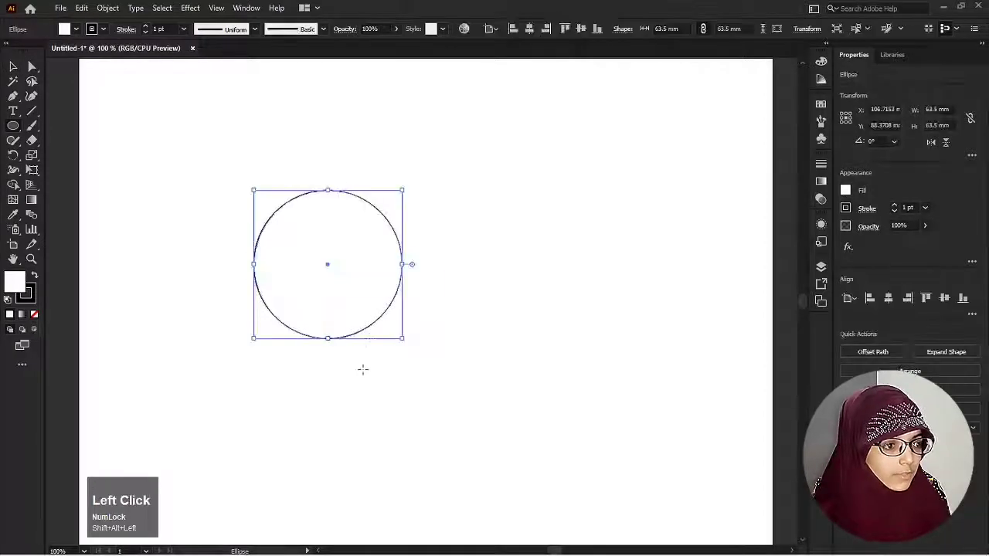
pyautogui.press('a')
pyautogui.click(373, 399)
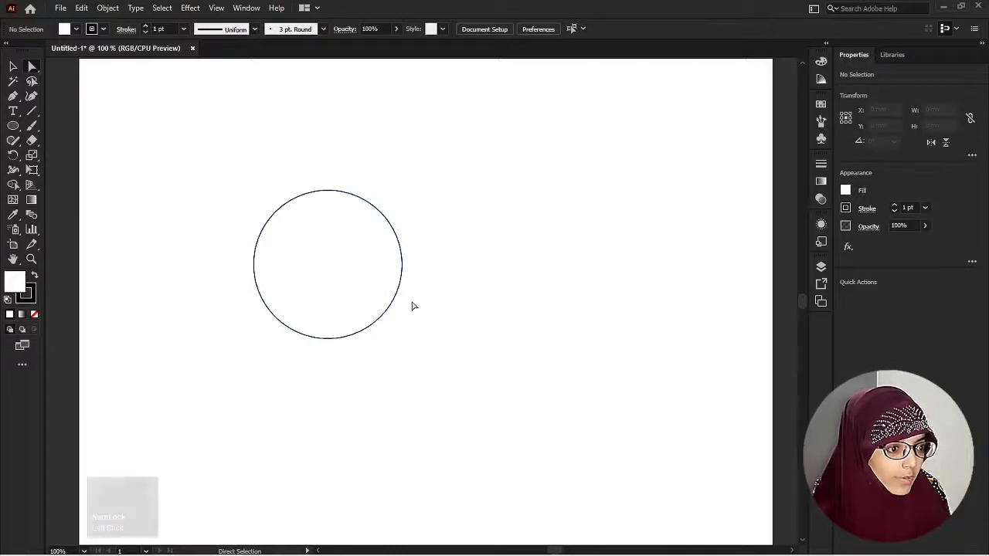
pyautogui.press('a')
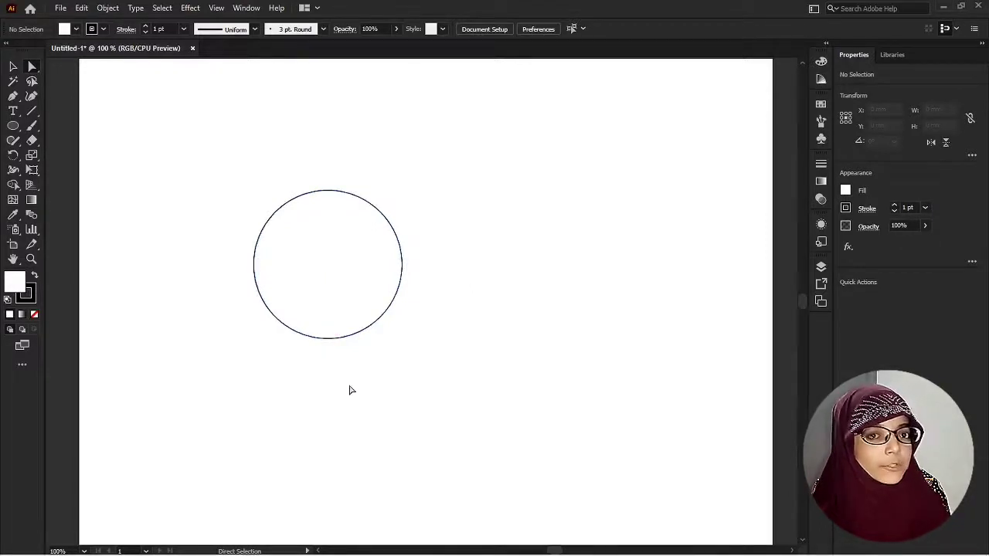
# Step: Try pulling the circle's right anchor point about 16 mm outward into an egg shape and adjusting it, then undo the changes and deselect
pyautogui.moveTo(414, 253); pyautogui.dragTo(443, 255)
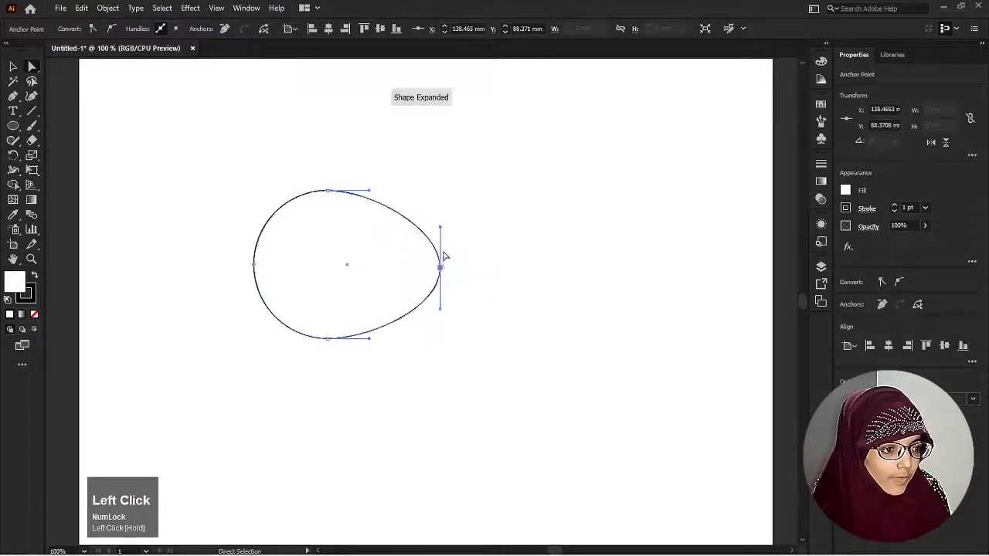
pyautogui.moveTo(442, 230); pyautogui.dragTo(446, 158)
pyautogui.click(445, 277)
pyautogui.hotkey('ctrl', 'z')
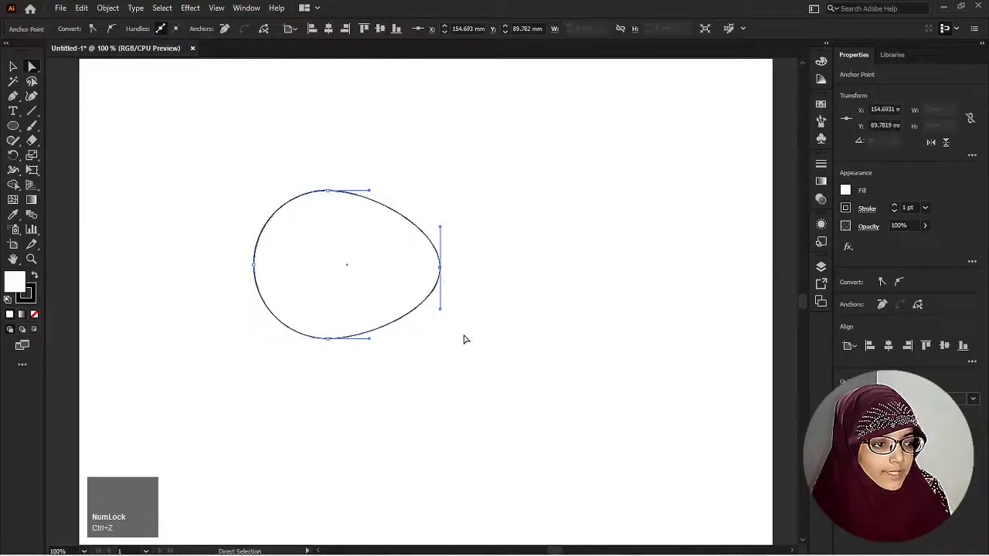
pyautogui.hotkey('ctrl', 'z')
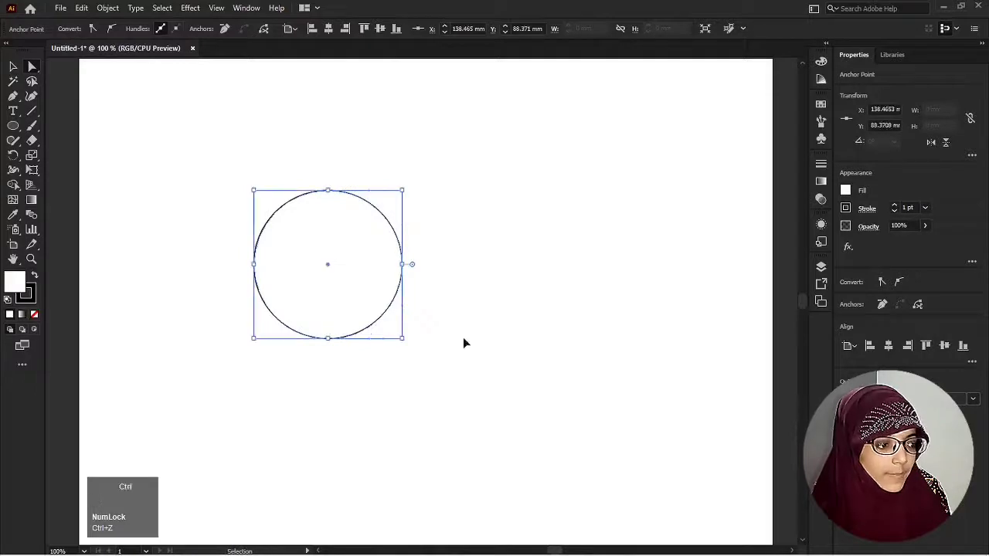
pyautogui.hotkey('ctrl', 'shift', 'z')
pyautogui.click(464, 343)
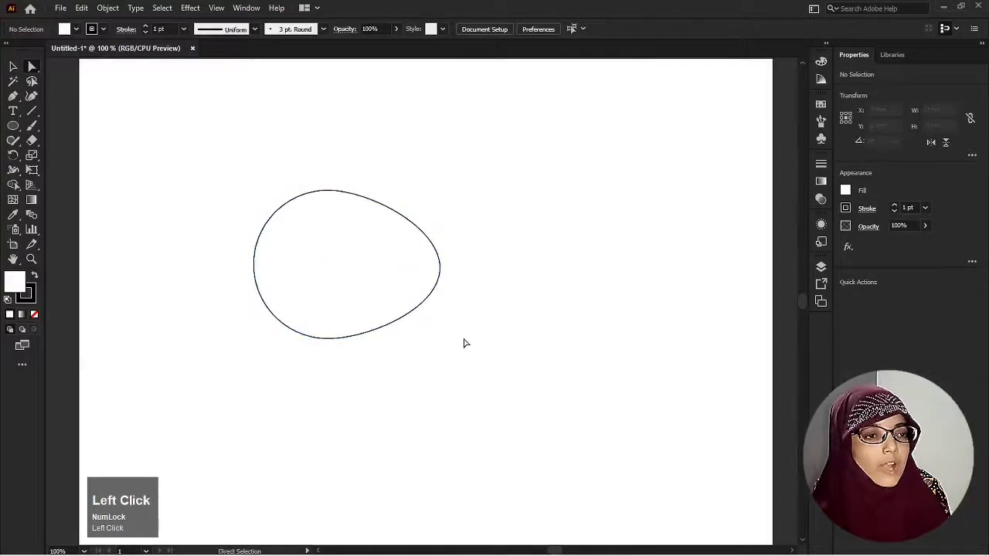
pyautogui.hotkey('ctrl', 'z')
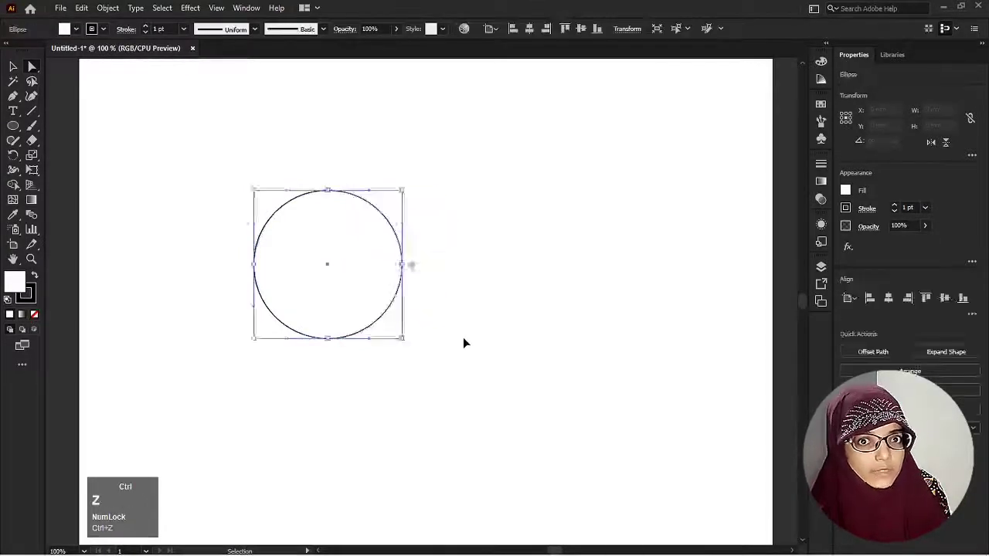
pyautogui.click(417, 296)
pyautogui.moveTo(392, 282); pyautogui.dragTo(392, 279)
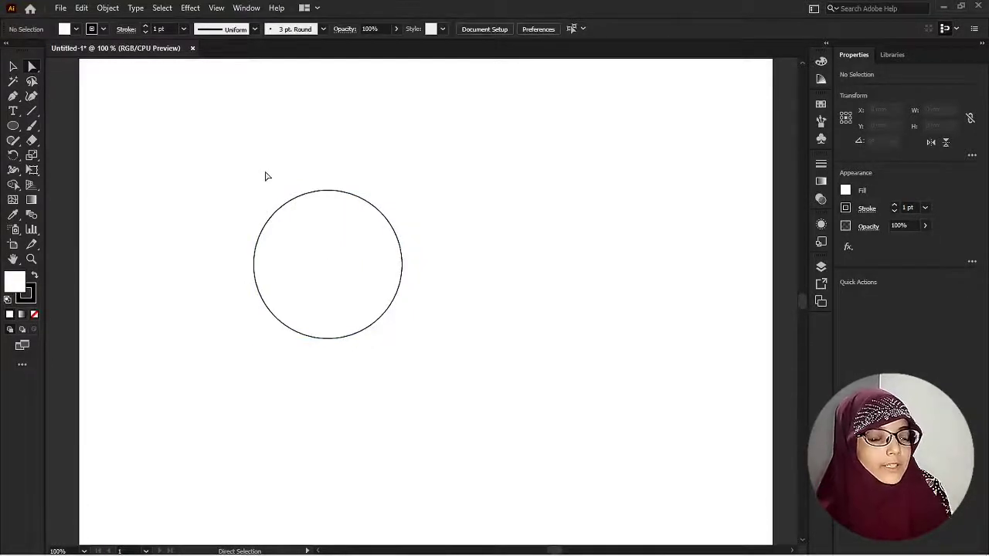
# Step: Convert the circle's top, left, right and bottom anchor points to corner points to form a diamond
pyautogui.moveTo(316, 180); pyautogui.dragTo(347, 220)
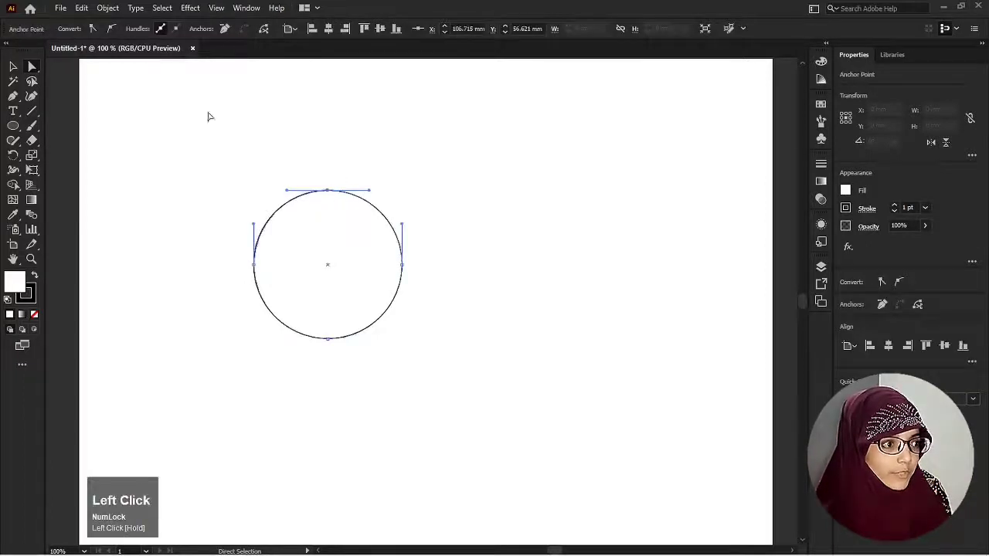
pyautogui.click(92, 29)
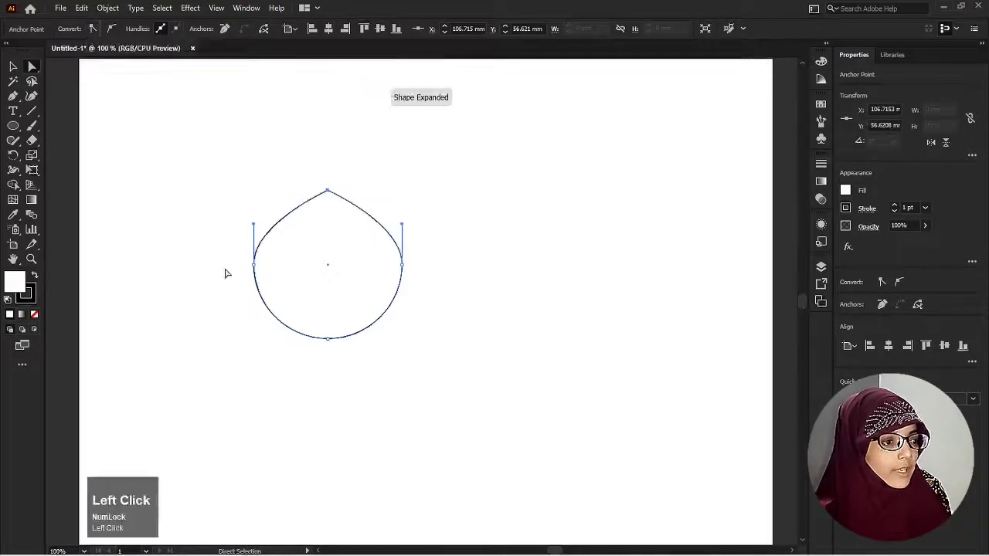
pyautogui.moveTo(234, 242); pyautogui.dragTo(274, 284)
pyautogui.click(97, 29)
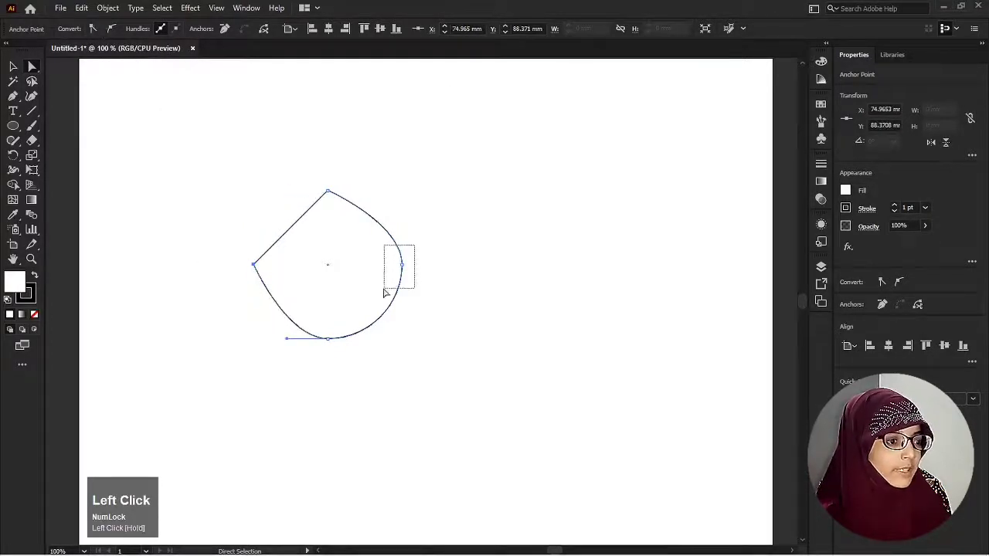
pyautogui.click(90, 30)
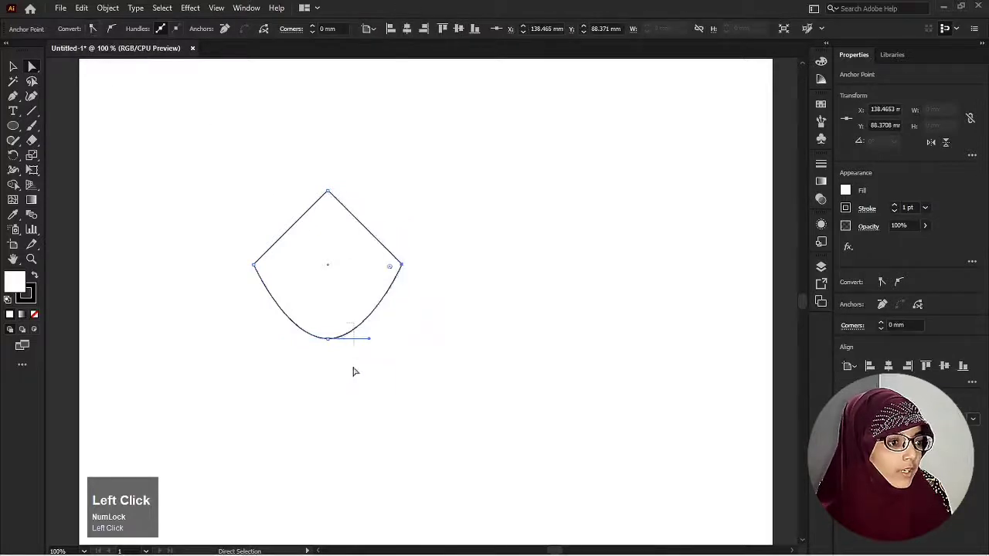
pyautogui.moveTo(313, 325); pyautogui.dragTo(312, 323)
pyautogui.click(94, 29)
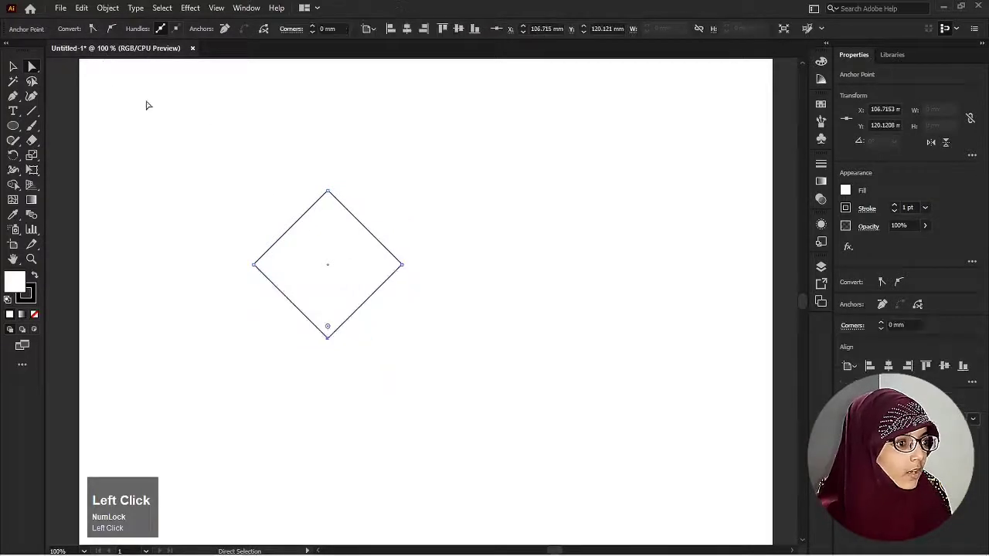
# Step: Rotate the diamond 45° clockwise to stand as an upright square and deselect it
pyautogui.press('v')
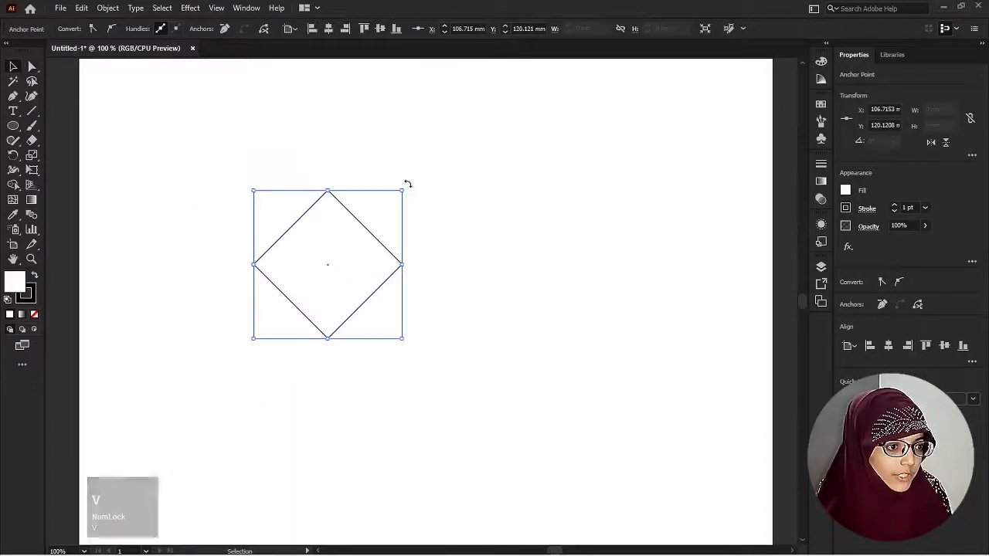
pyautogui.moveTo(407, 186); pyautogui.dragTo(453, 284)
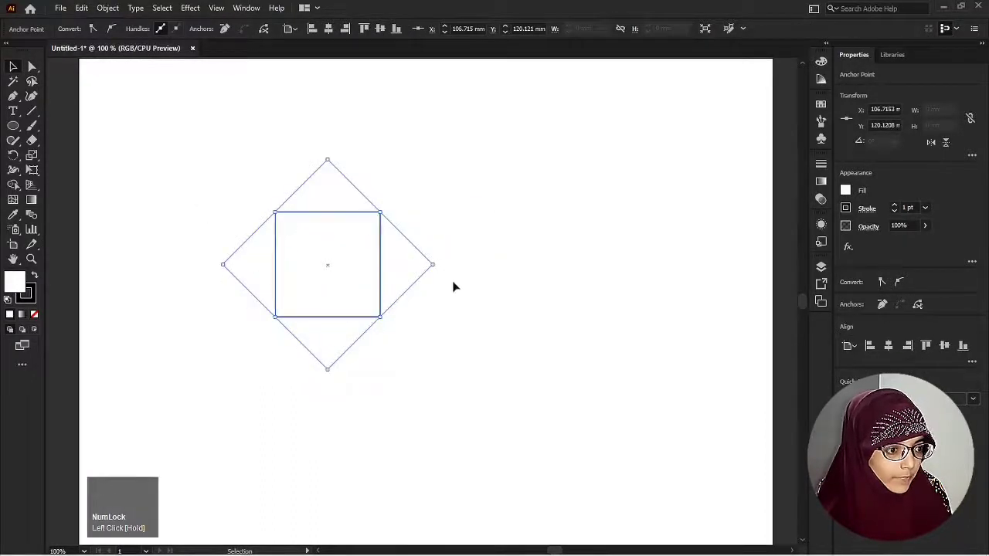
pyautogui.click(386, 292)
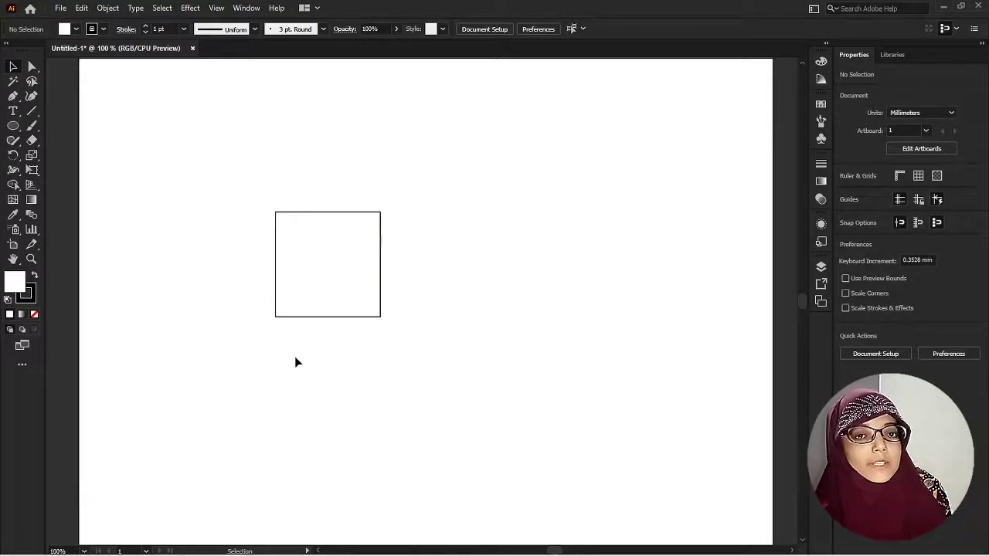
# Step: Undo the rotation and the corner conversions, then delete the whole circle
pyautogui.hotkey('ctrl', 'z')
pyautogui.hotkey('ctrl', 'z')
pyautogui.hotkey('ctrl', 'z')
pyautogui.hotkey('ctrl', 'z')
pyautogui.hotkey('ctrl', 'z')
pyautogui.hotkey('ctrl', 'z')
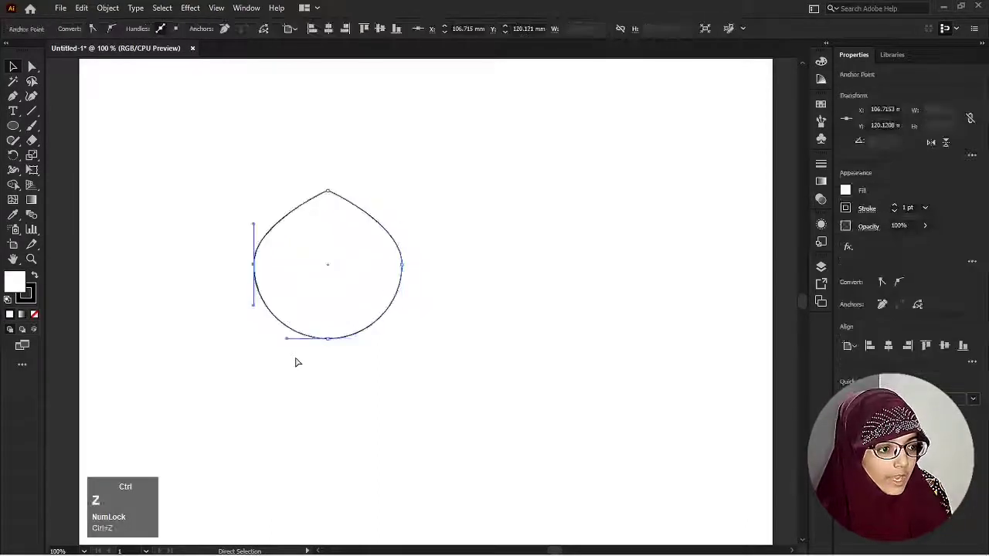
pyautogui.press('Delete')
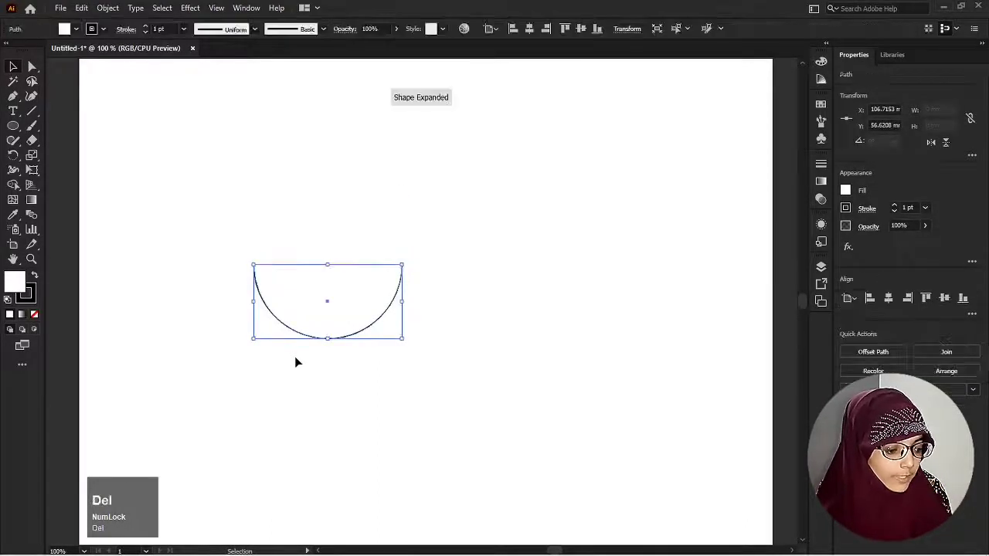
pyautogui.press('Delete')
# Step: Draw a square about 52.2 mm wide from its center on the artboard and deselect it
pyautogui.press('m')
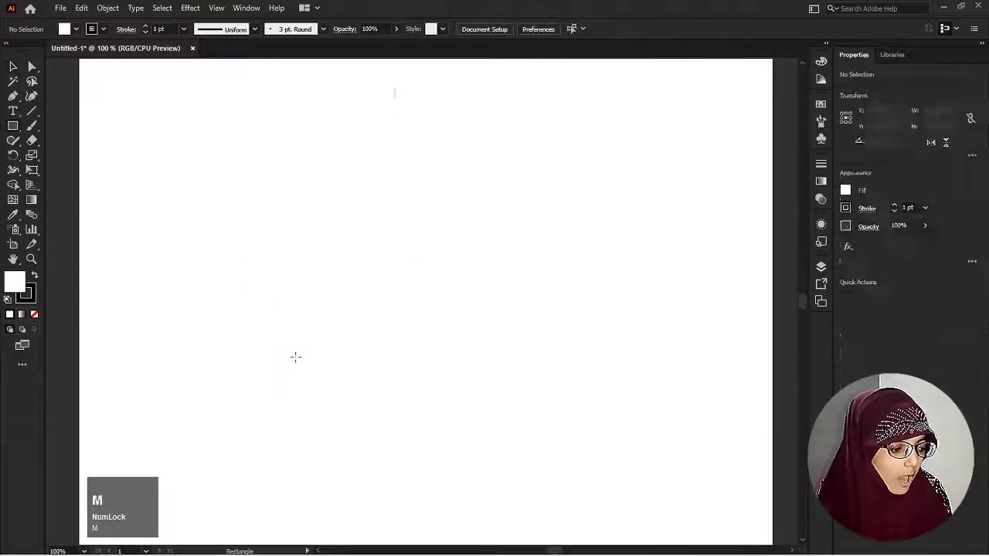
pyautogui.moveTo(333, 245); pyautogui.dragTo(395, 307)
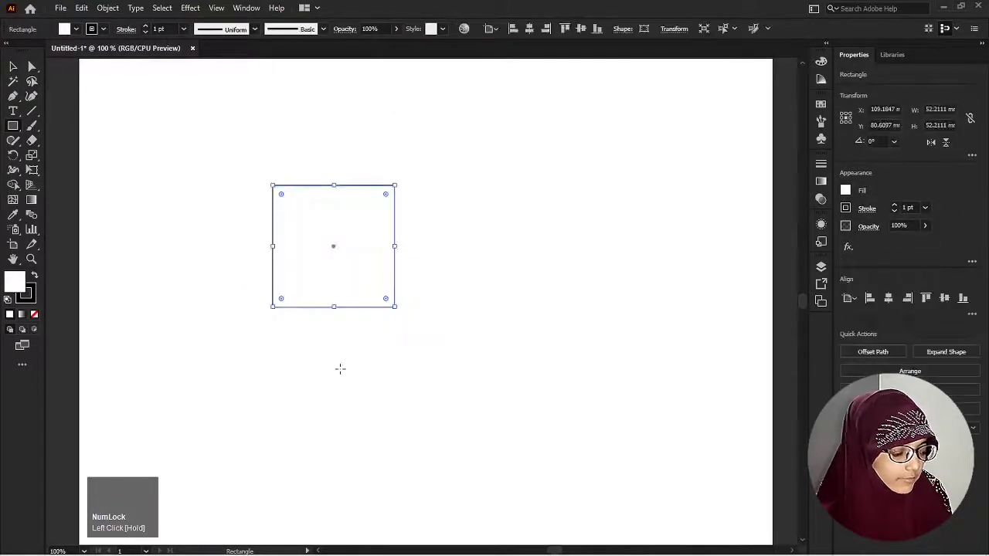
pyautogui.press('v')
pyautogui.click(298, 316)
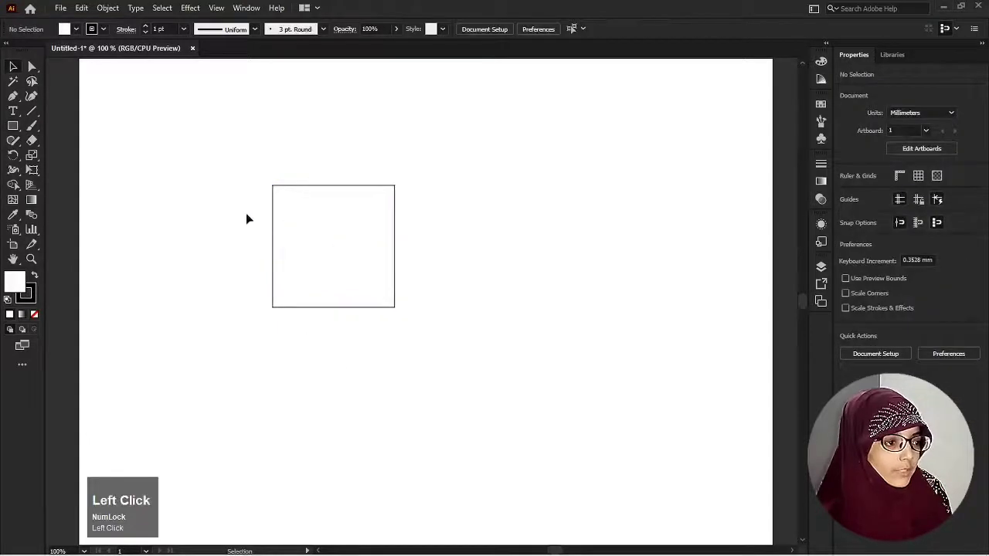
# Step: Round all four corners of the square to a radius of about 26.1 mm to form a circle, and deselect it
pyautogui.press('a')
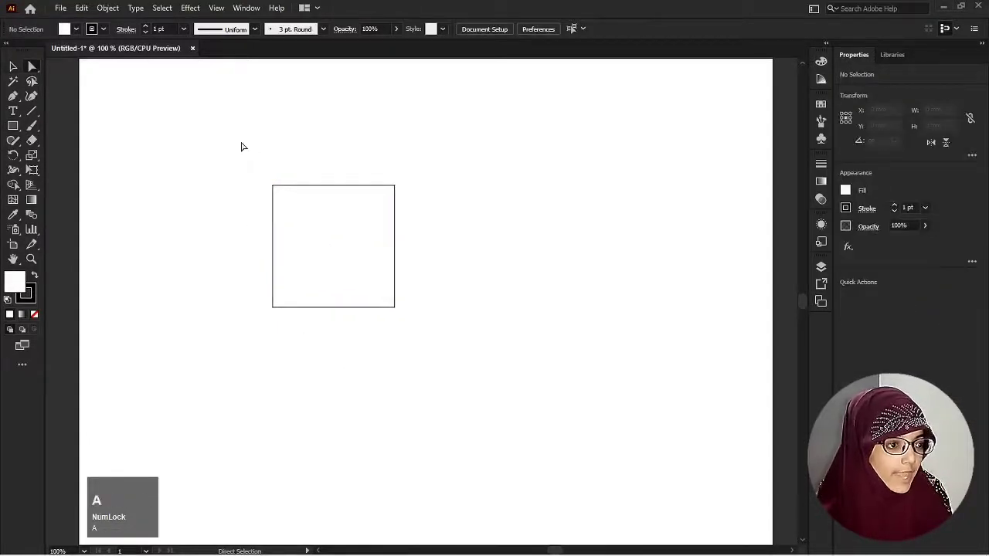
pyautogui.moveTo(237, 132); pyautogui.dragTo(462, 386)
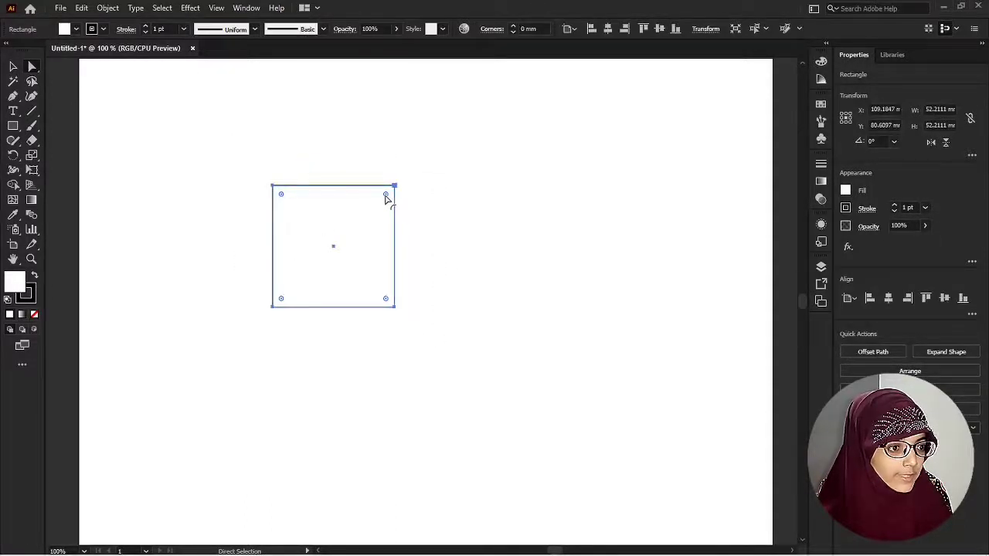
pyautogui.moveTo(386, 199); pyautogui.dragTo(279, 332)
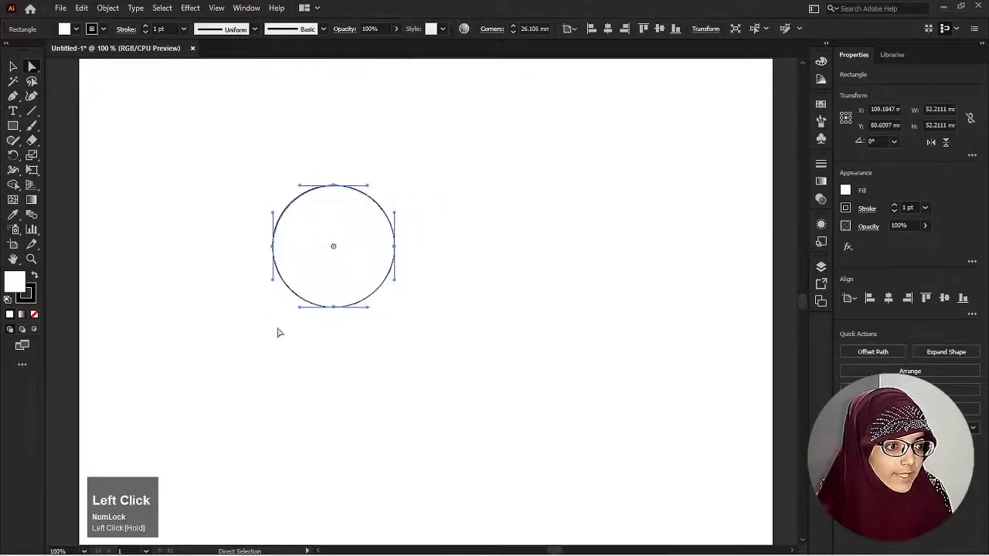
pyautogui.press('v')
pyautogui.click(315, 384)
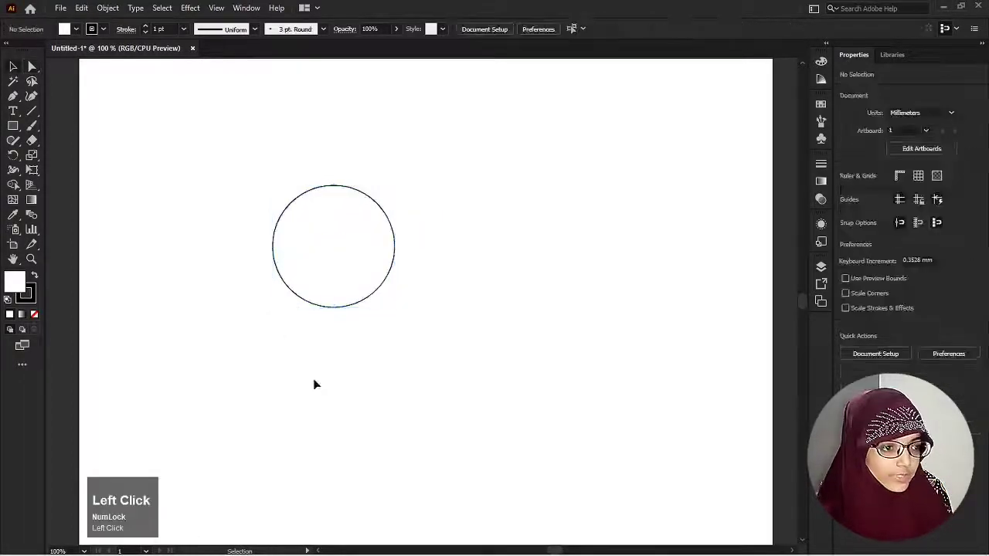
# Step: Undo the corner rounding and the drawing of the square to clear the artboard
pyautogui.hotkey('ctrl', 'z')
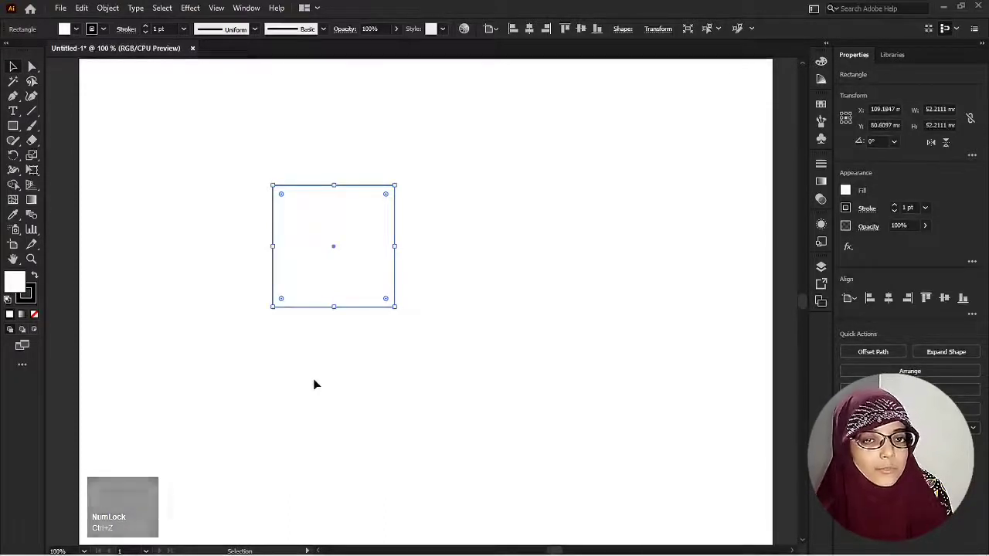
pyautogui.hotkey('ctrl', 'z')
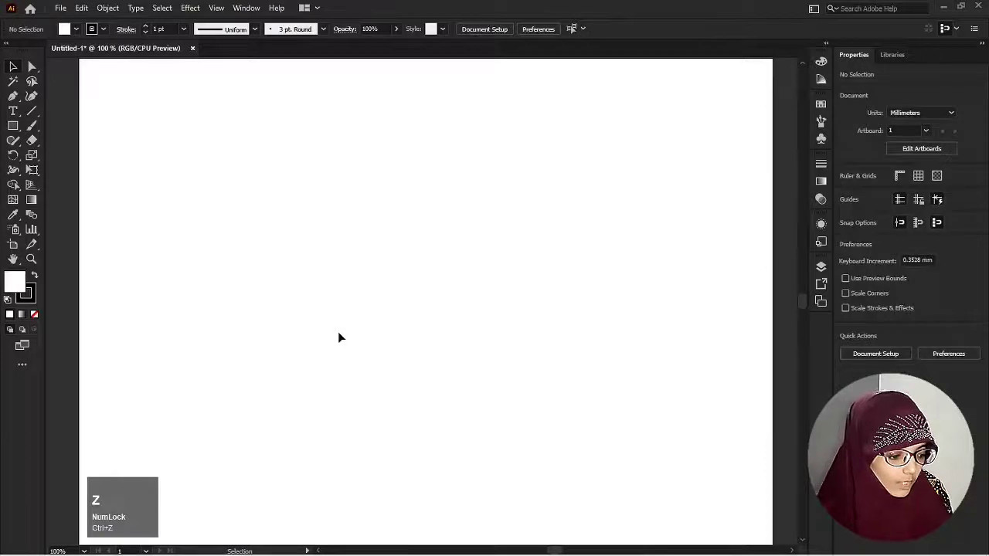
pyautogui.press('l')
pyautogui.moveTo(342, 267); pyautogui.dragTo(379, 342)
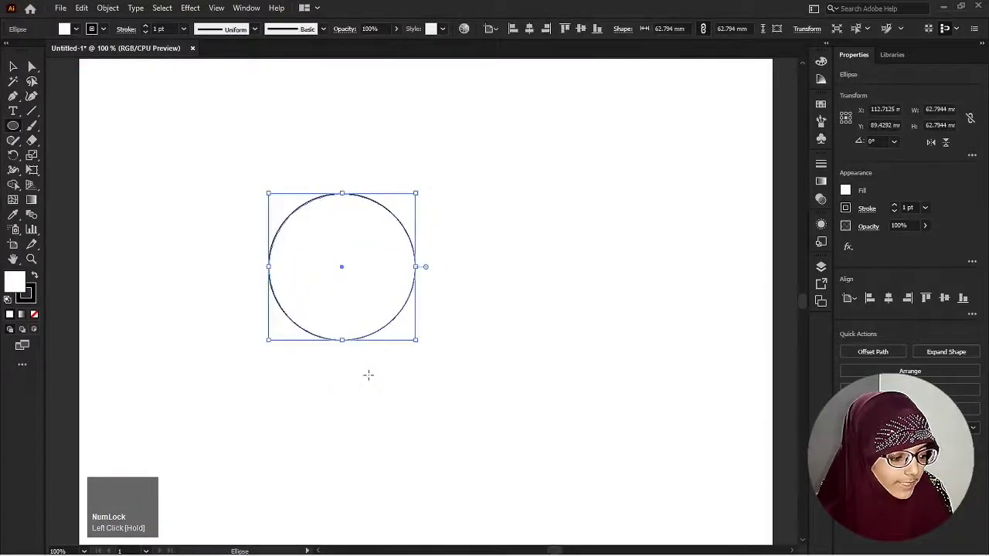
pyautogui.press('Delete')
# Step: Draw a vertical ellipse about 39.5 × 72.3 mm, move it up and to the left on the artboard, and deselect it
pyautogui.moveTo(354, 227); pyautogui.dragTo(447, 395)
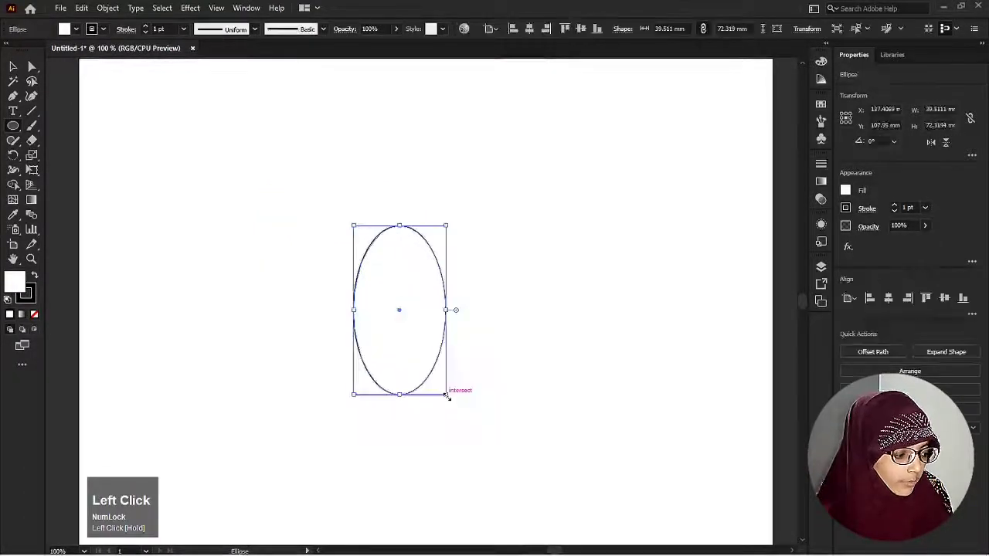
pyautogui.press('v')
pyautogui.moveTo(412, 347); pyautogui.dragTo(368, 294)
pyautogui.click(403, 372)
# Step: Convert the ellipse's top and bottom anchor points to corners to make a pointed leaf shape
pyautogui.press('a')
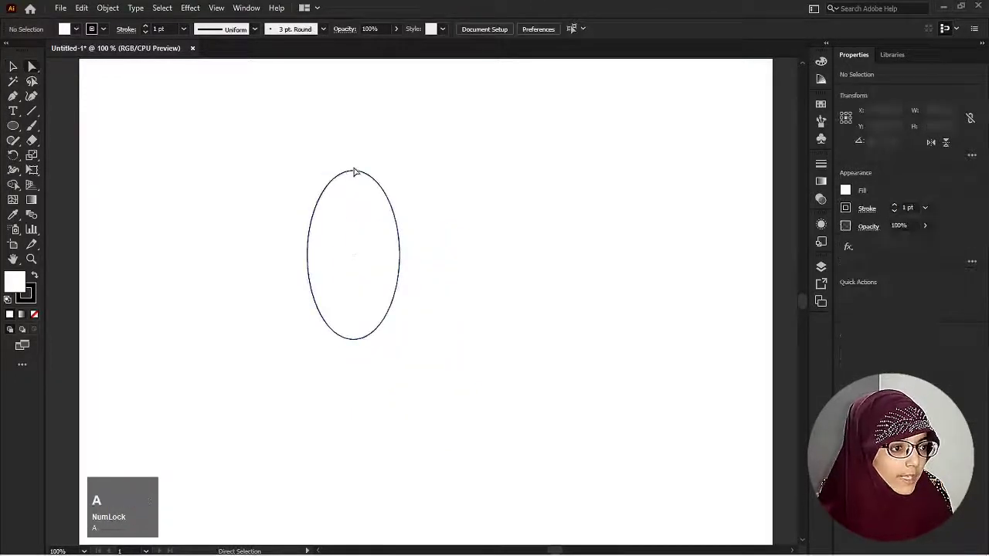
pyautogui.click(354, 171)
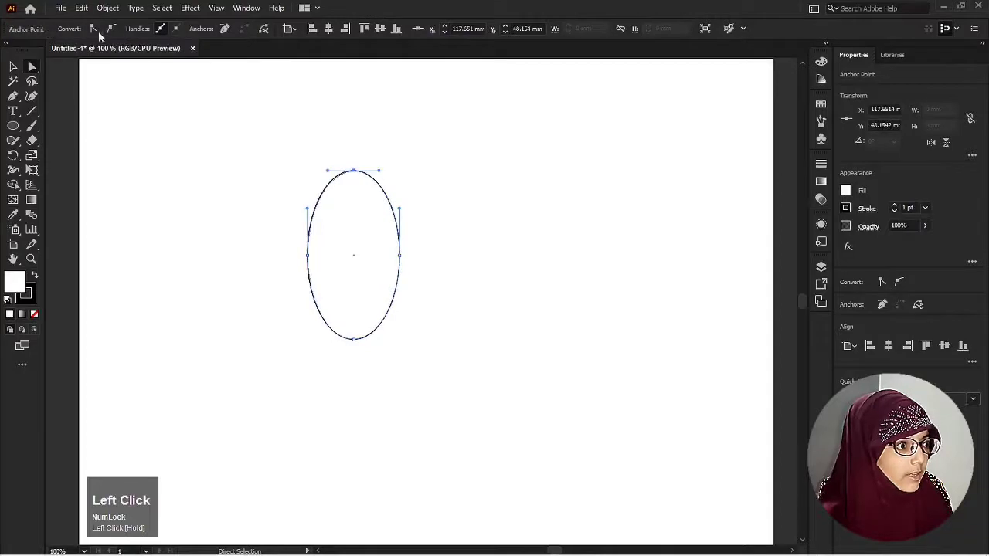
pyautogui.click(91, 30)
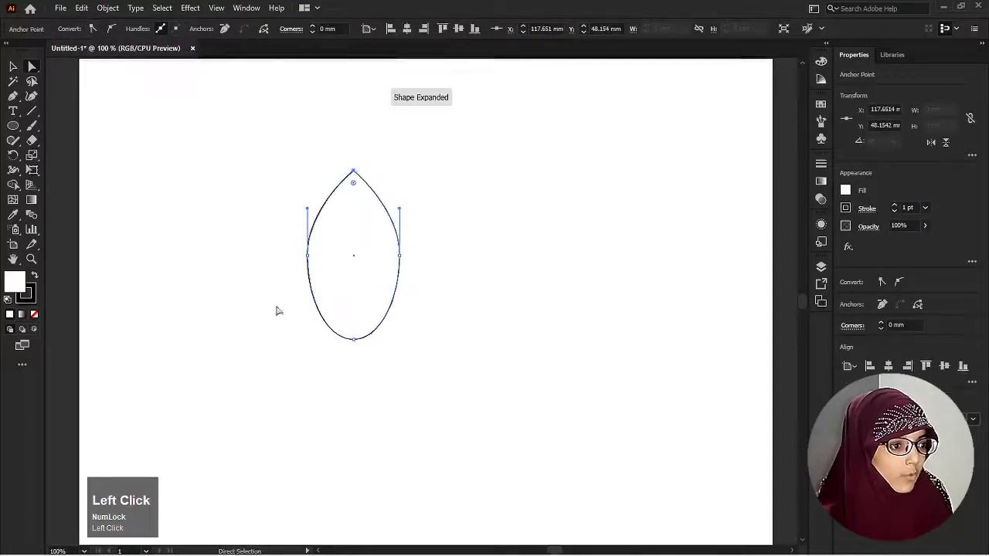
pyautogui.moveTo(364, 361); pyautogui.dragTo(343, 324)
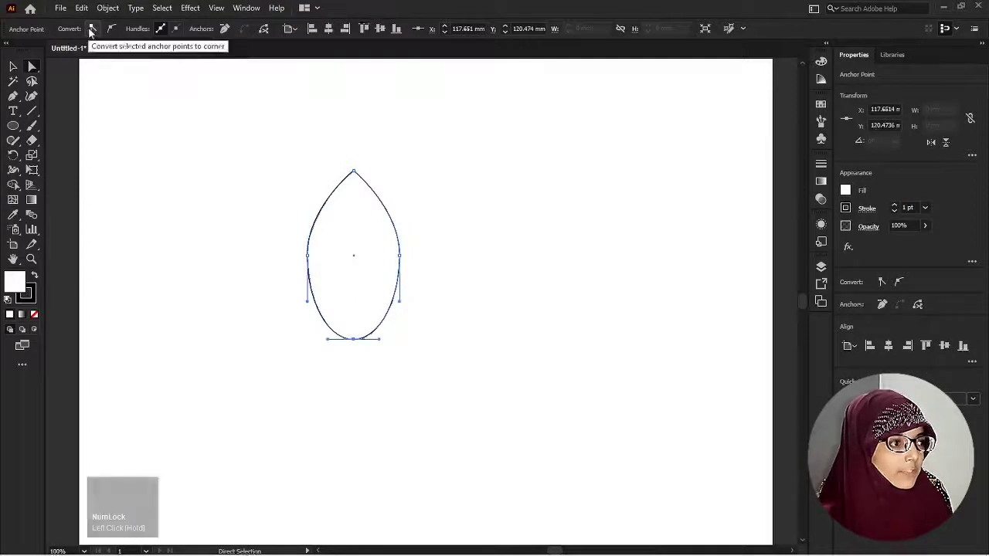
pyautogui.click(91, 29)
# Step: Move the leaf slightly left, duplicate it to the right and rotate the copy about 28° clockwise
pyautogui.press('v')
pyautogui.moveTo(366, 282); pyautogui.dragTo(343, 289)
pyautogui.moveTo(342, 289); pyautogui.dragTo(433, 316)
pyautogui.moveTo(475, 352); pyautogui.dragTo(445, 325)
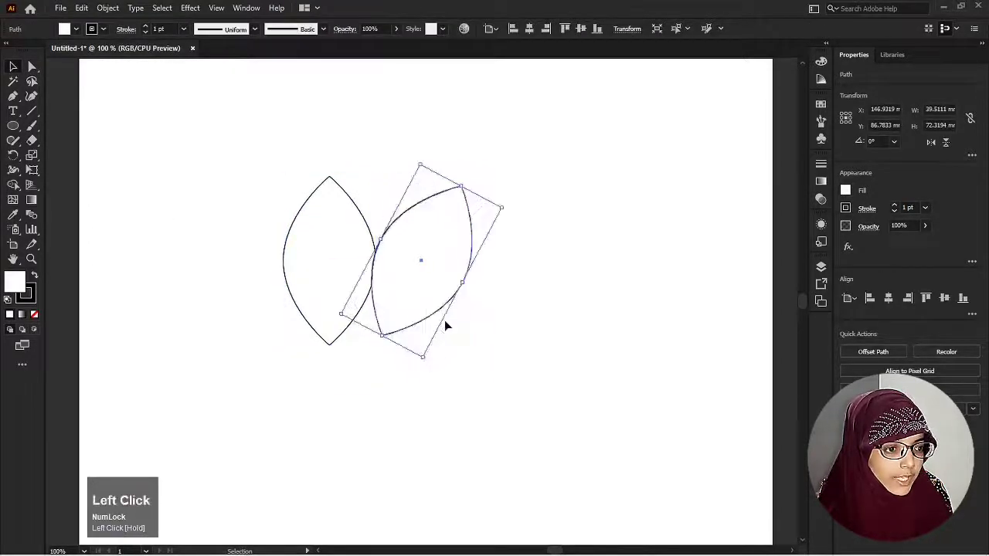
# Step: Overlap the tilted leaf with the upright one so their bases meet, and move both to the artboard's upper middle
pyautogui.moveTo(465, 282); pyautogui.dragTo(368, 267)
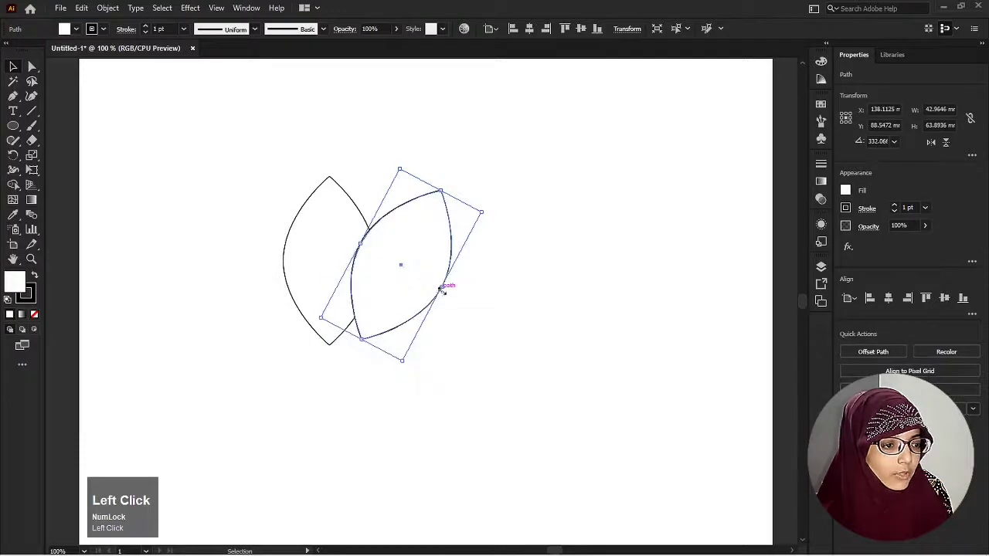
pyautogui.moveTo(443, 290); pyautogui.dragTo(465, 230)
pyautogui.click(424, 379)
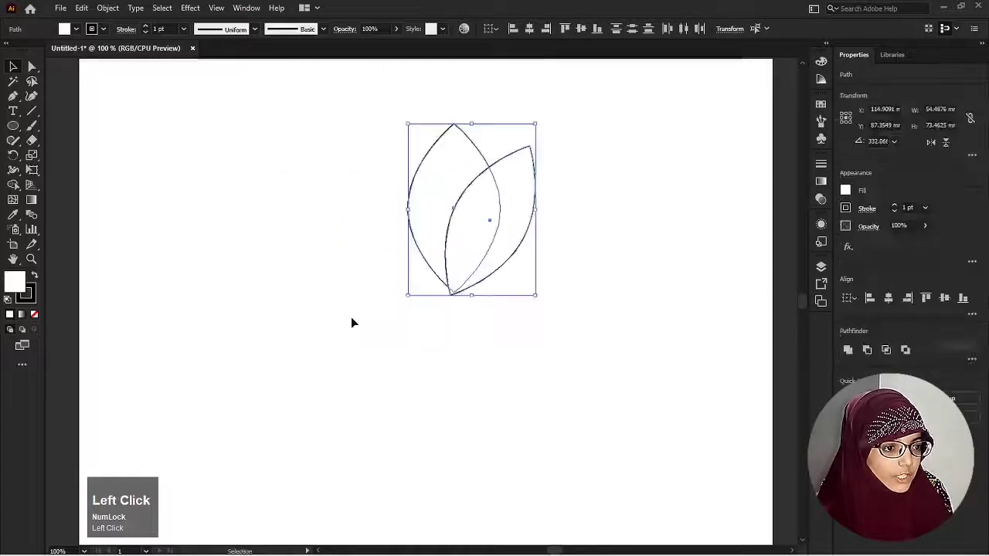
pyautogui.click(350, 322)
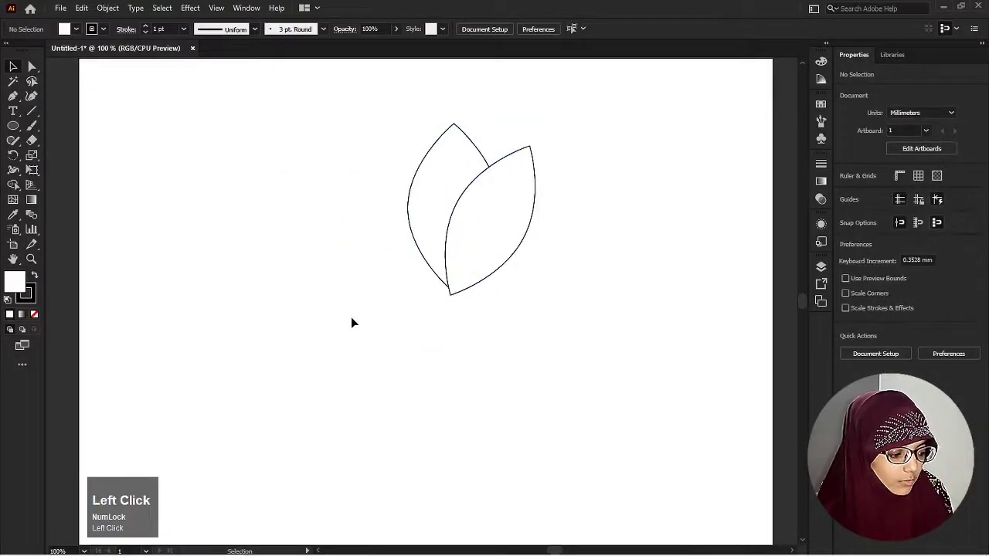
# Step: Replace both leaves with a rectangle about 85 × 58.6 mm, move it up, and duplicate it in place
pyautogui.press('m')
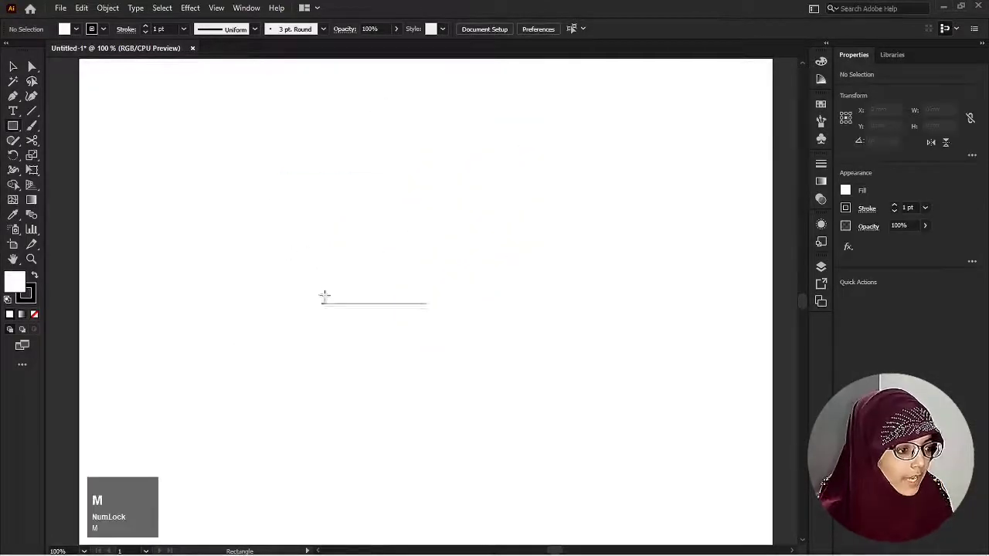
pyautogui.moveTo(289, 269); pyautogui.dragTo(489, 404)
pyautogui.press('v')
pyautogui.moveTo(384, 345); pyautogui.dragTo(392, 269)
pyautogui.click(291, 258)
pyautogui.click(324, 256)
pyautogui.click(428, 383)
# Step: Move the front rectangle's two lower anchor points to its center to form an envelope flap
pyautogui.hotkey('shift', 'a')
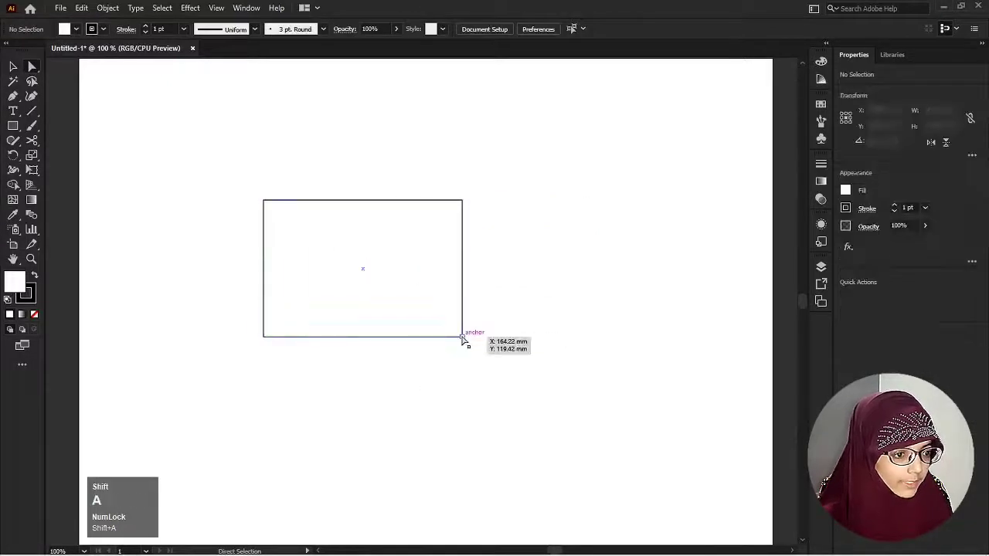
pyautogui.moveTo(462, 337); pyautogui.dragTo(363, 270)
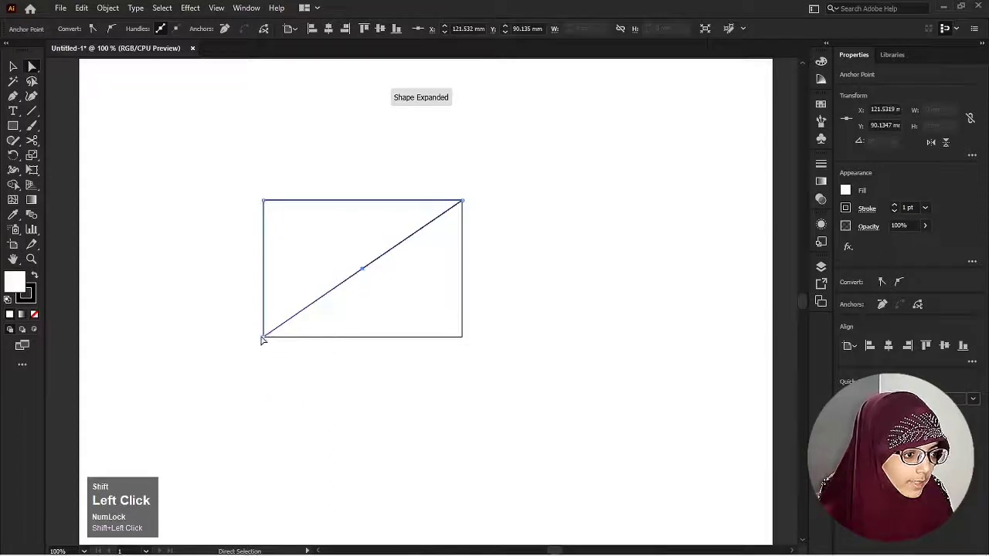
pyautogui.moveTo(263, 337); pyautogui.dragTo(362, 272)
# Step: Try a blue fill on both envelope shapes
pyautogui.press('v')
pyautogui.moveTo(237, 229); pyautogui.dragTo(290, 269)
pyautogui.moveTo(236, 142); pyautogui.dragTo(342, 287)
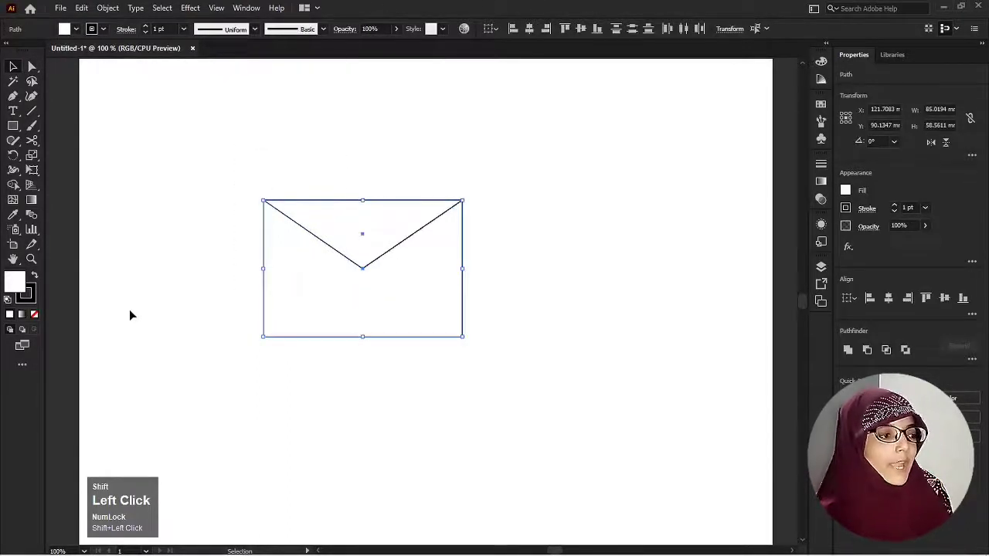
pyautogui.doubleClick(11, 284)
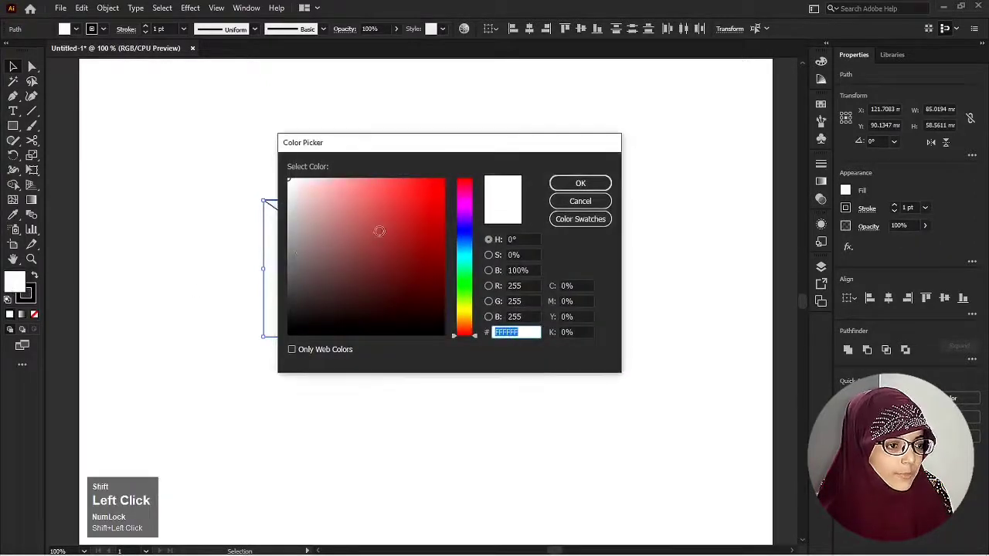
pyautogui.moveTo(468, 261); pyautogui.dragTo(466, 241)
pyautogui.click(441, 220)
pyautogui.click(580, 183)
pyautogui.hotkey('ctrl', 'shift', 'a')
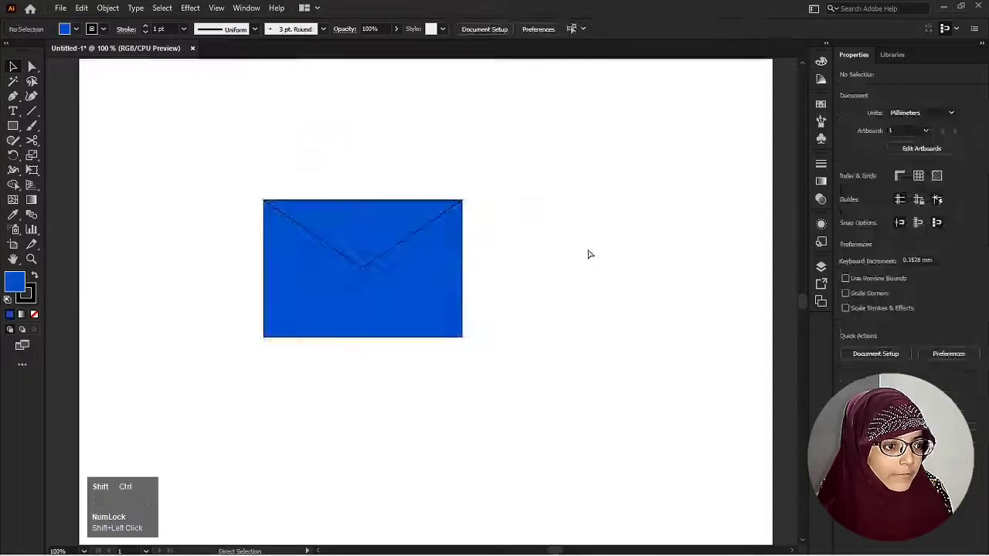
pyautogui.hotkey('ctrl', 'shift', 'z')
# Step: Scale the whole envelope down proportionally to about 58.9 mm wide and move it to the artboard's upper-left area
pyautogui.click(532, 254)
pyautogui.keyDown('shift'); pyautogui.click(443, 219); pyautogui.keyUp('shift')
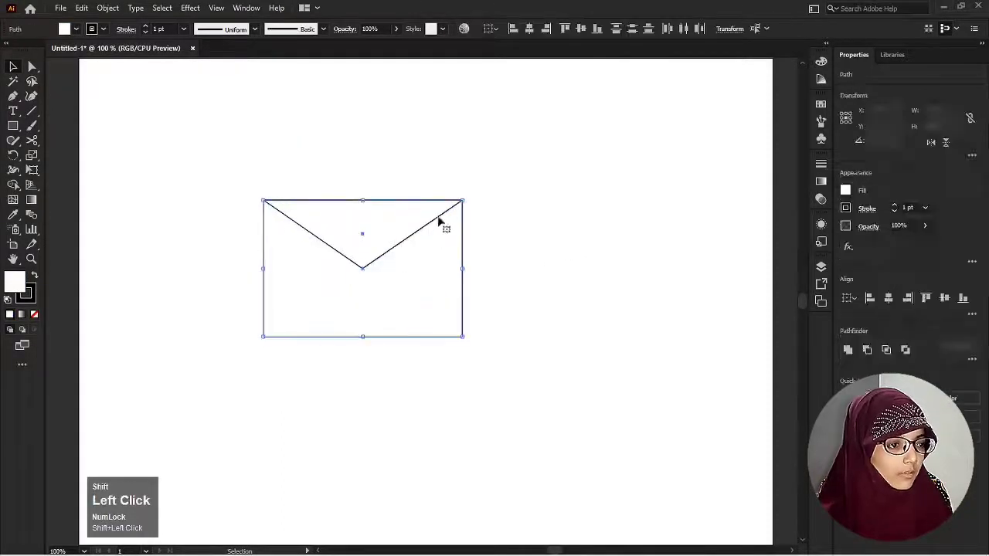
pyautogui.moveTo(460, 202); pyautogui.dragTo(434, 222)
pyautogui.moveTo(373, 270); pyautogui.dragTo(155, 199)
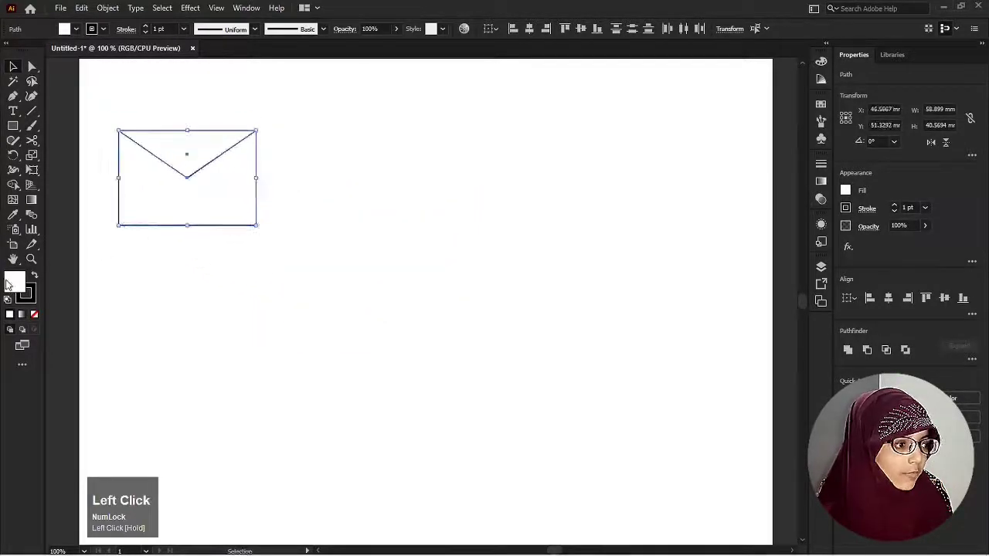
# Step: Fill both envelope shapes with blue 107DE8, set their stroke to 2 pt, and deselect them
pyautogui.doubleClick(8, 285)
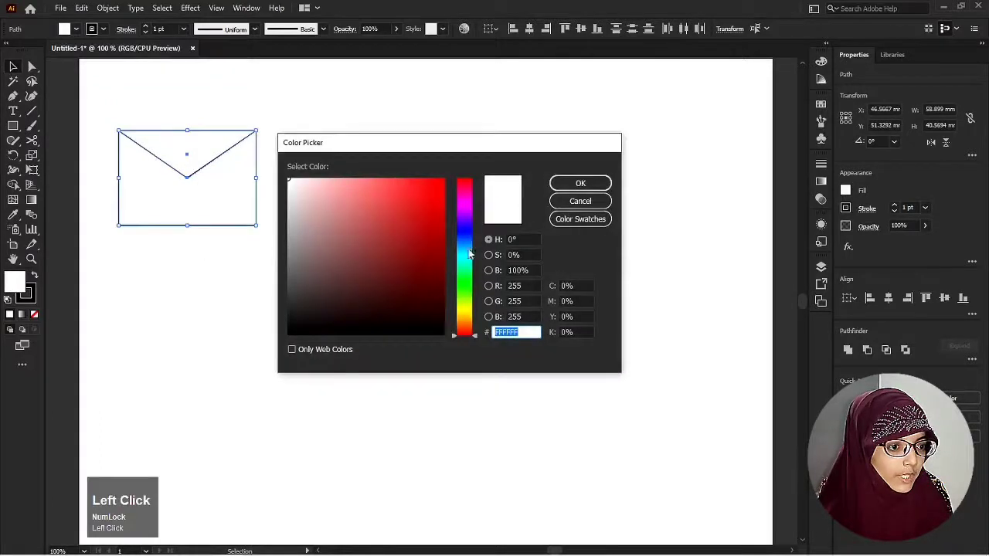
pyautogui.moveTo(469, 253); pyautogui.dragTo(458, 243)
pyautogui.click(343, 196)
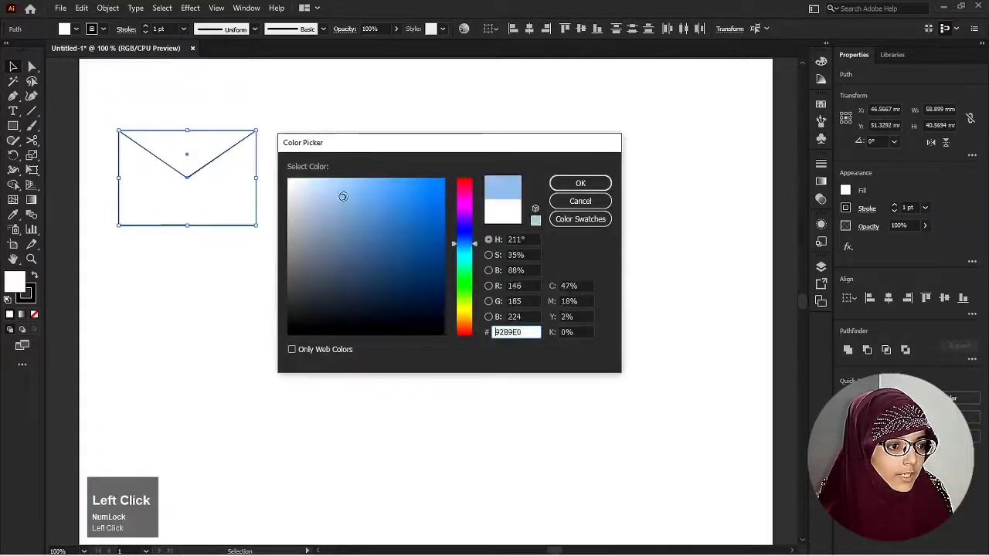
pyautogui.click(436, 194)
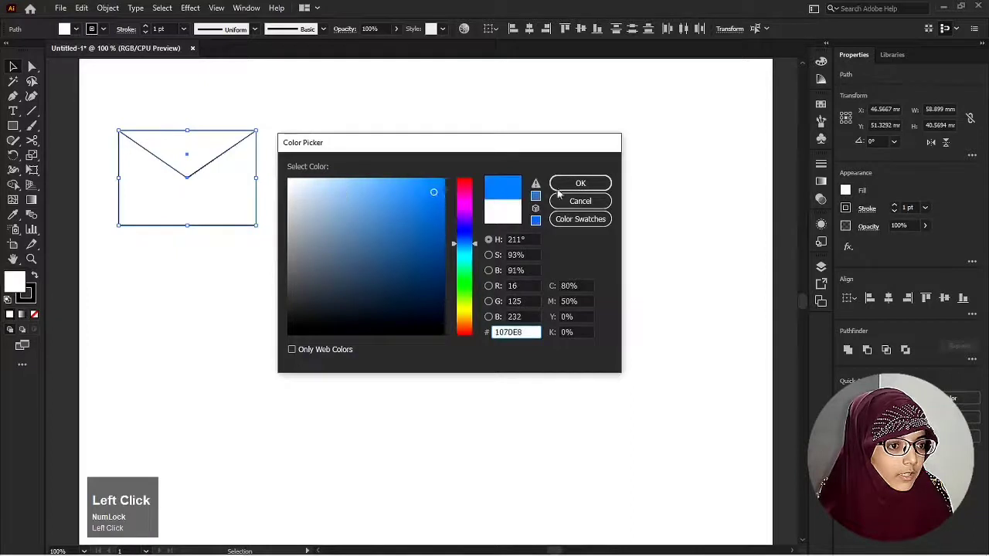
pyautogui.click(564, 187)
pyautogui.click(373, 334)
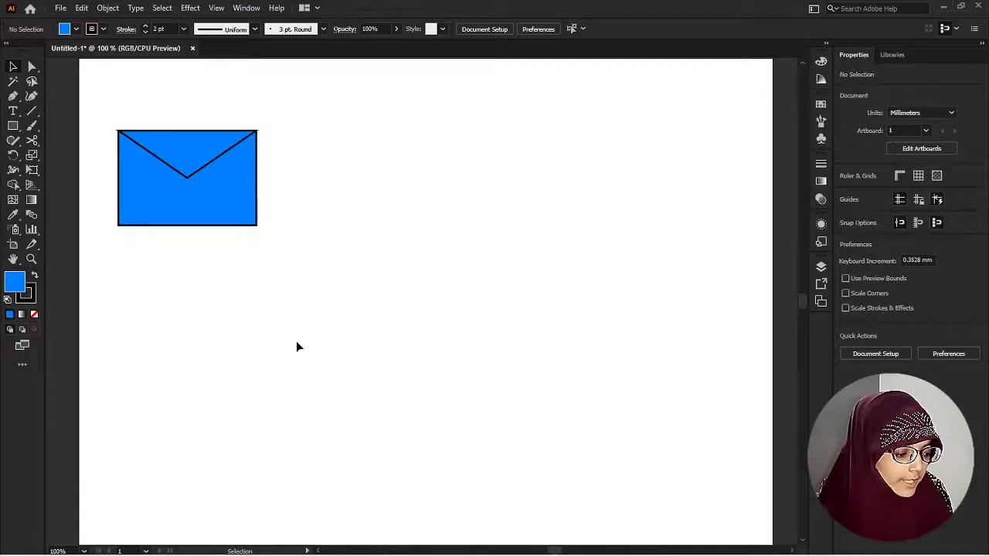
# Step: Draw a square about 37.4 mm wide below the envelope and reset it to the default white fill and 1 pt black stroke
pyautogui.press('m')
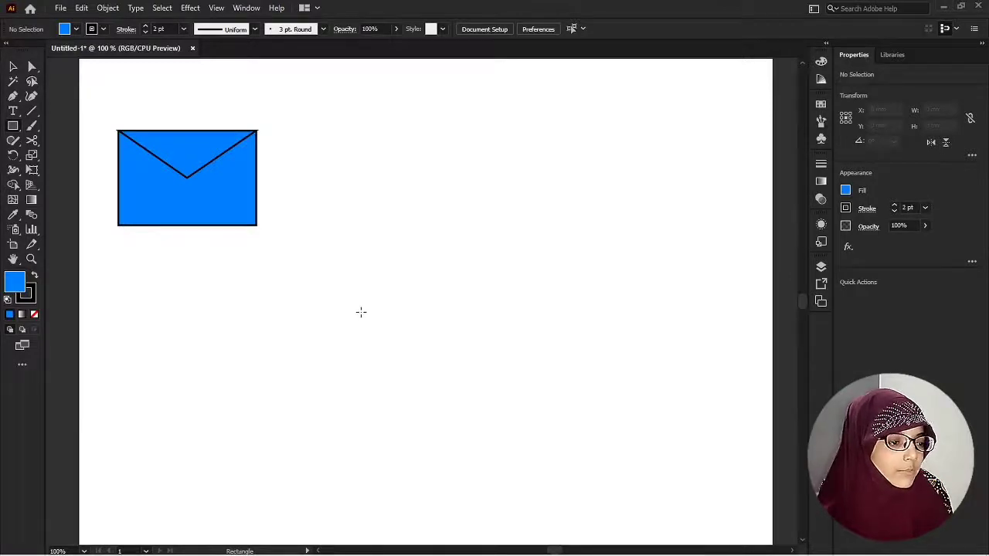
pyautogui.moveTo(364, 312)
pyautogui.mouseDown()
pyautogui.moveTo(421, 367)
pyautogui.moveTo(408, 355)
pyautogui.mouseUp()
pyautogui.press('v')
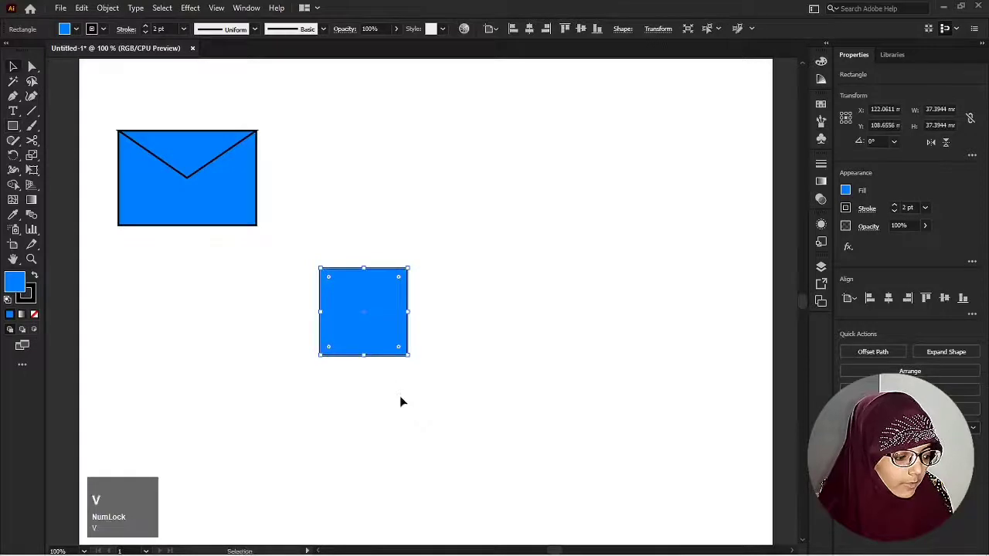
pyautogui.press('d')
pyautogui.click(399, 397)
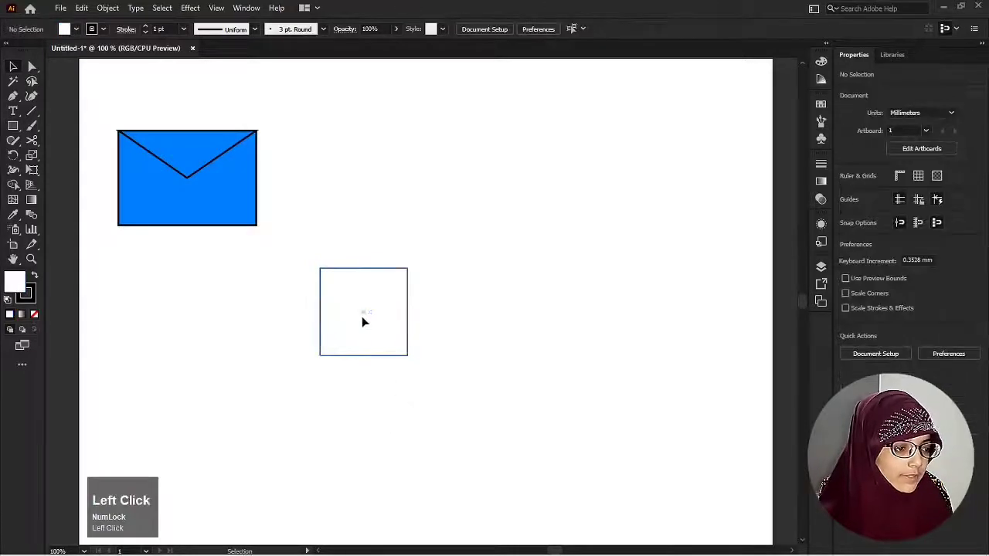
# Step: Duplicate the square so one copy adjoins its right edge and another adjoins its top edge
pyautogui.moveTo(363, 317); pyautogui.dragTo(369, 225)
pyautogui.moveTo(368, 224); pyautogui.dragTo(371, 203)
pyautogui.moveTo(371, 201)
pyautogui.mouseDown()
pyautogui.moveTo(369, 219)
pyautogui.moveTo(377, 216)
pyautogui.mouseUp()
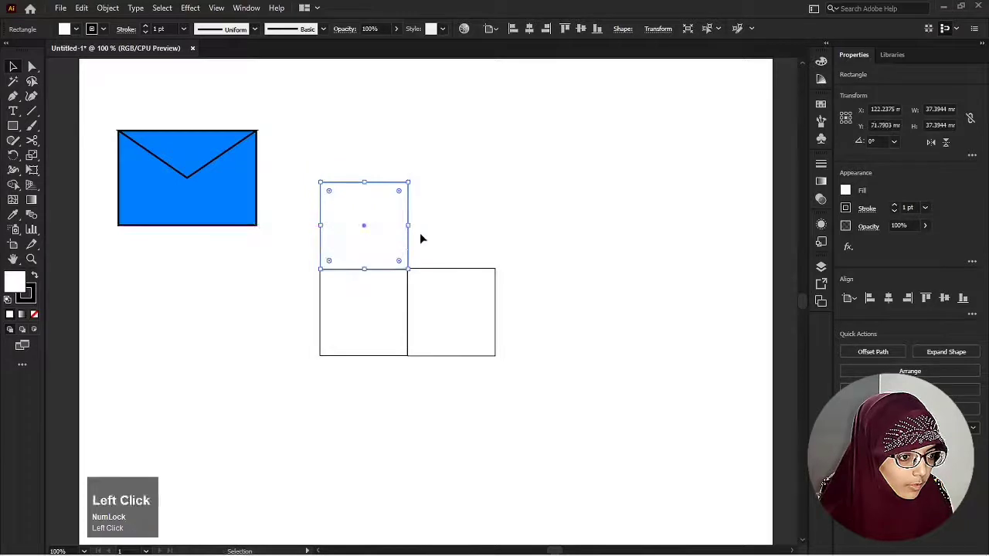
pyautogui.click(420, 236)
# Step: Nudge the upper square so its edges line up exactly with the square beneath it
pyautogui.scroll(5, 364, 281)
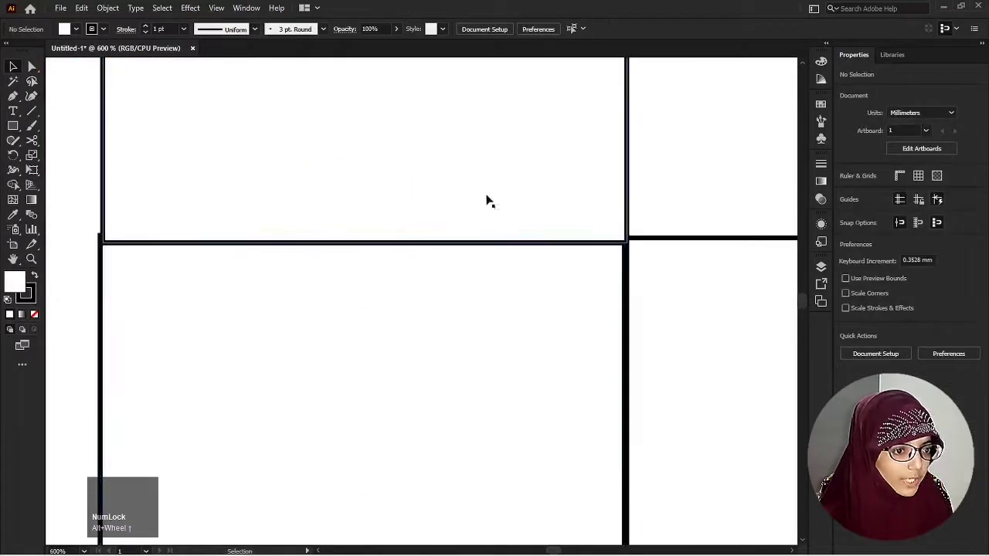
pyautogui.moveTo(486, 200); pyautogui.dragTo(487, 186)
pyautogui.click(653, 199)
pyautogui.scroll(-4, 653, 193)
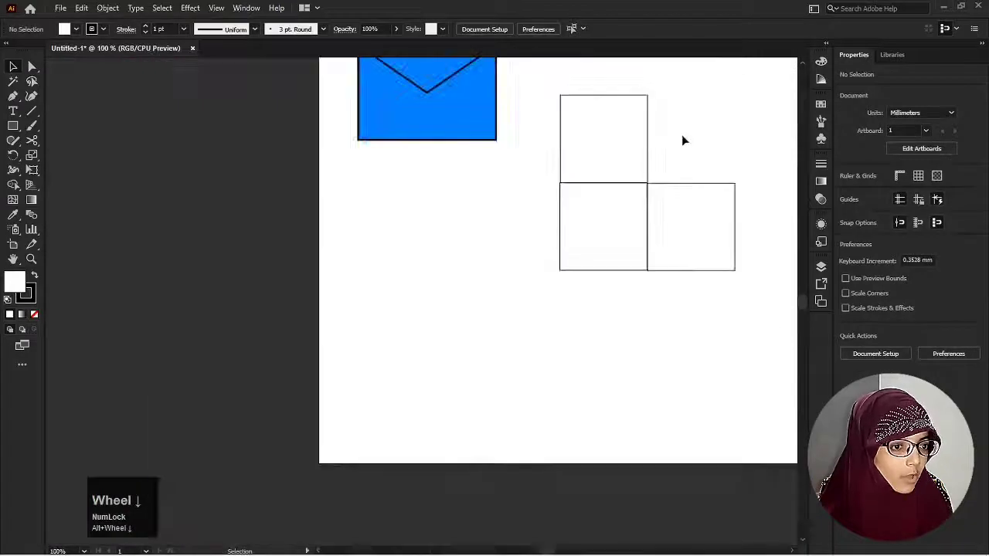
# Step: Check whether Smart Guides are enabled for snapping the squares together
pyautogui.press('space')
pyautogui.moveTo(671, 158); pyautogui.dragTo(540, 239)
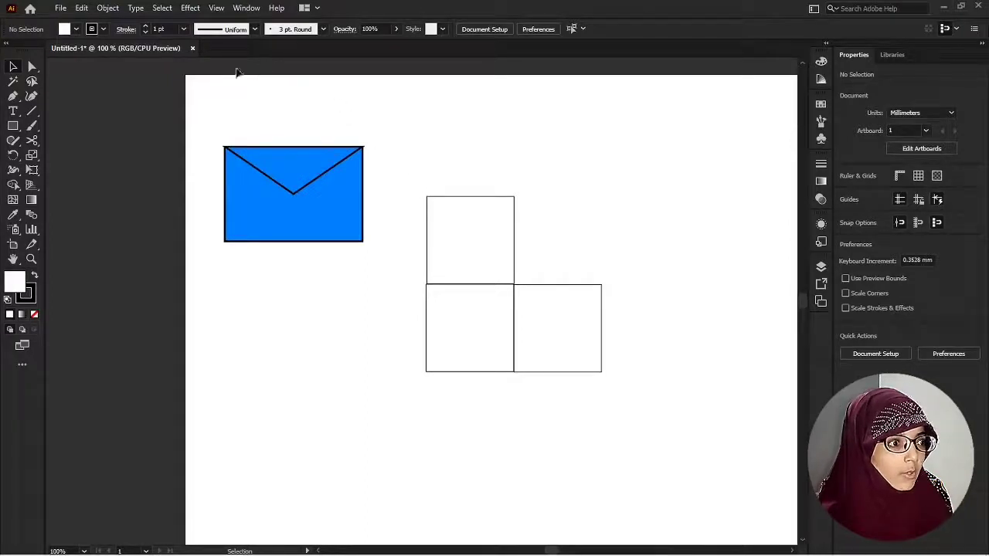
pyautogui.click(216, 9)
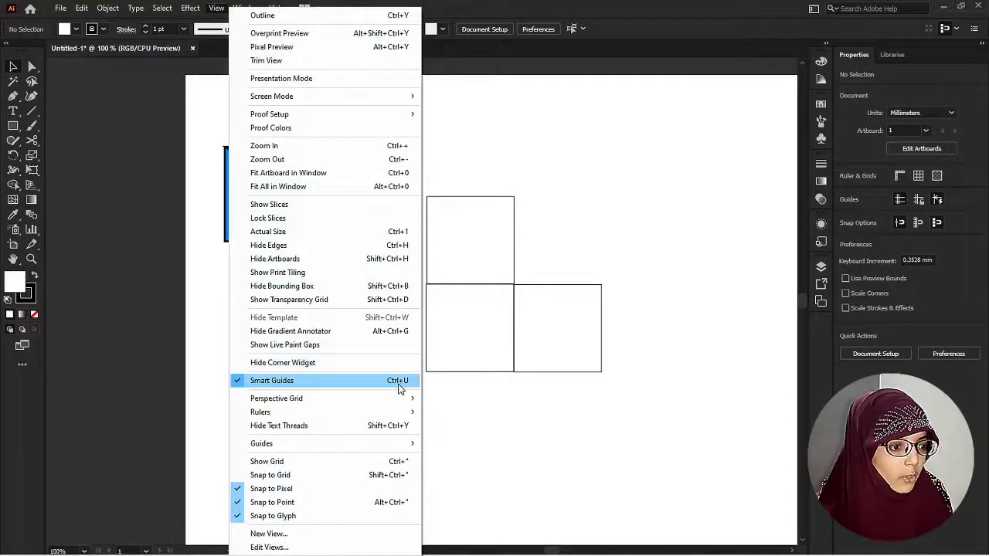
pyautogui.click(555, 233)
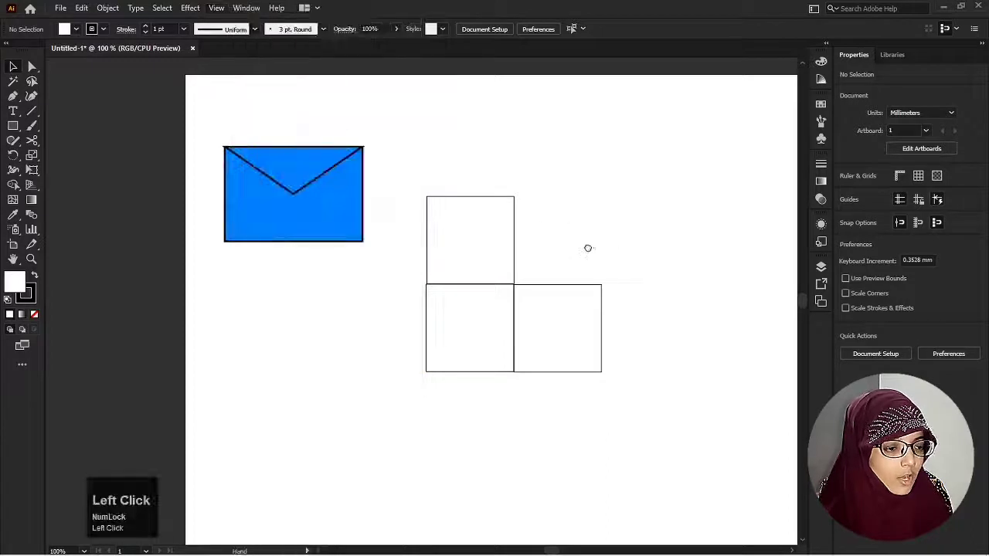
pyautogui.press('space')
pyautogui.moveTo(588, 247); pyautogui.dragTo(564, 245)
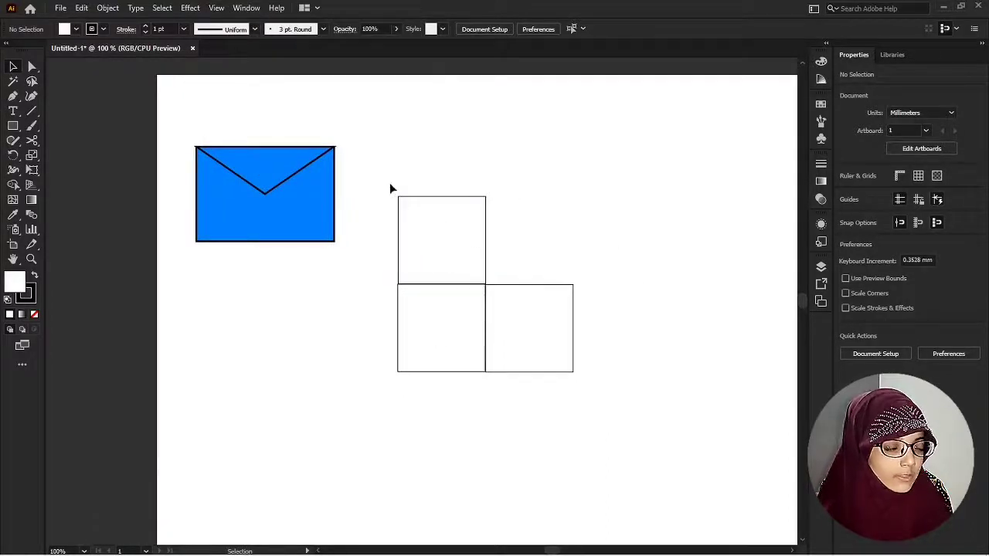
# Step: Slant the upper square's top edge and the right square's outer edge until they meet as a cube about 22.9 mm deep
pyautogui.press('a')
pyautogui.moveTo(370, 170); pyautogui.dragTo(564, 404)
pyautogui.click(572, 287)
pyautogui.click(618, 284)
pyautogui.moveTo(574, 285); pyautogui.dragTo(540, 255)
pyautogui.click(572, 281)
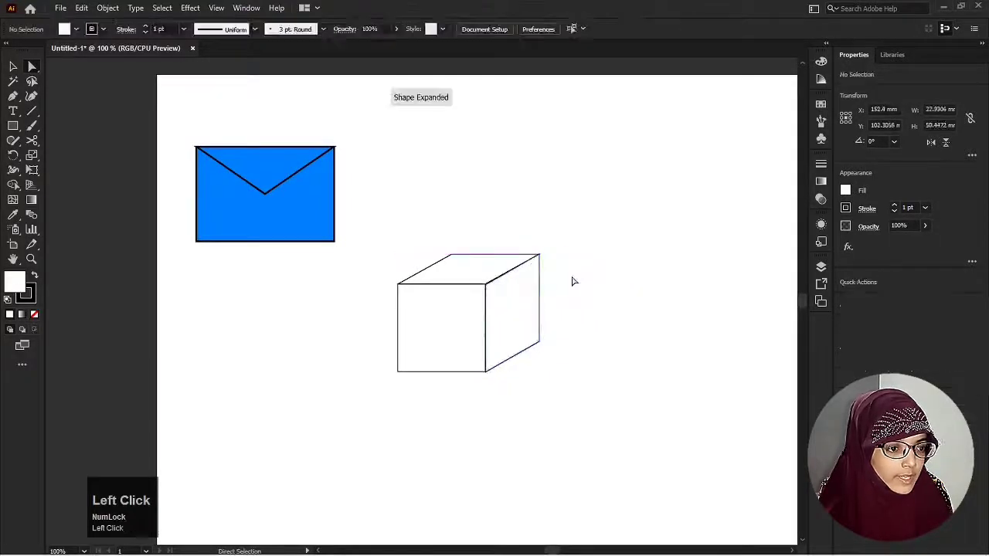
# Step: Select all three faces of the cube together
pyautogui.press('v')
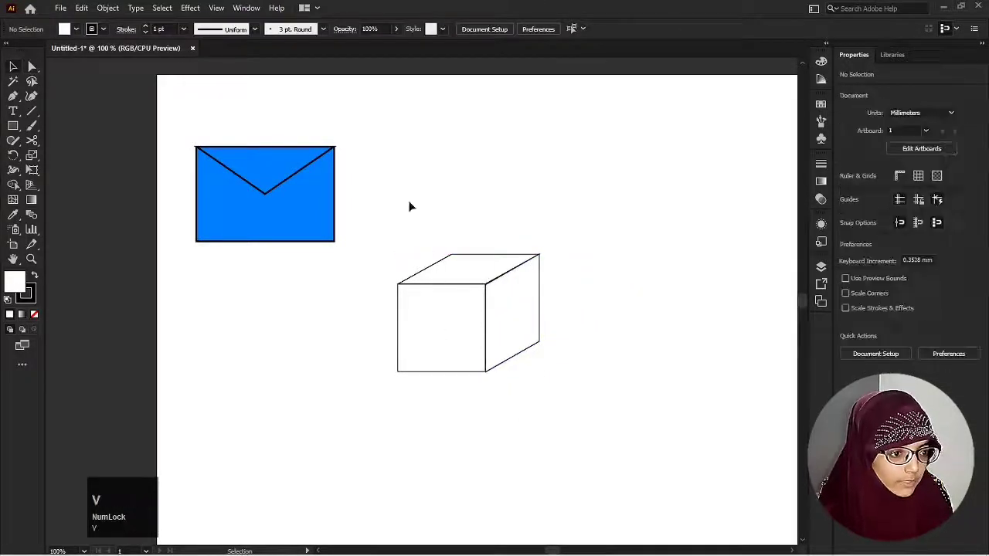
pyautogui.moveTo(408, 202); pyautogui.dragTo(590, 435)
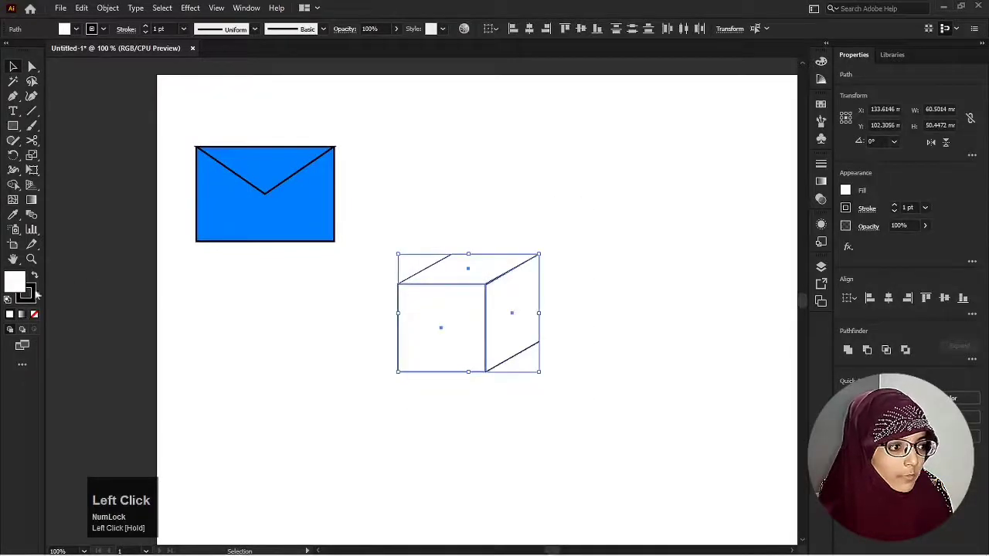
pyautogui.doubleClick(14, 284)
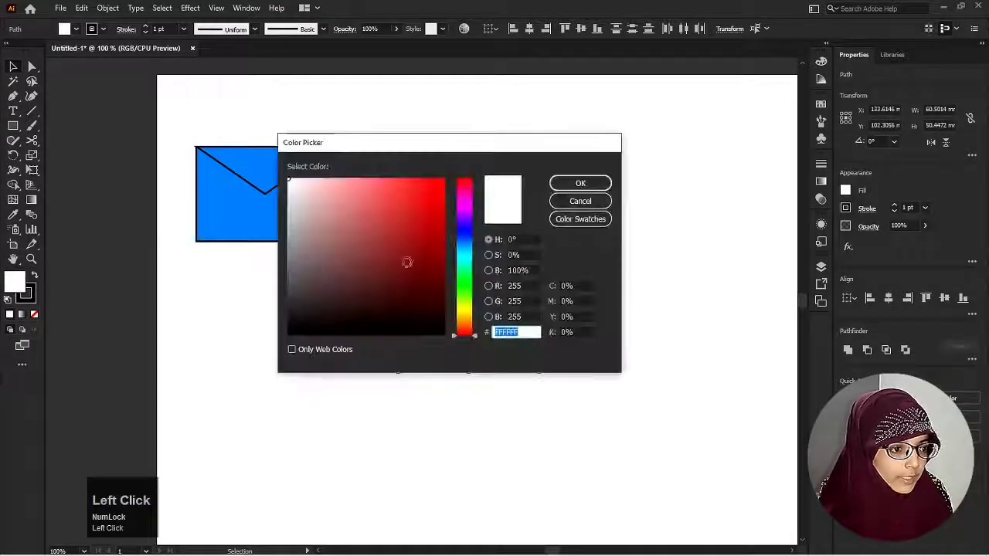
pyautogui.moveTo(407, 262)
pyautogui.mouseDown()
pyautogui.moveTo(327, 214)
pyautogui.moveTo(338, 265)
pyautogui.moveTo(368, 278)
pyautogui.moveTo(382, 232)
pyautogui.mouseUp()
pyautogui.click(399, 271)
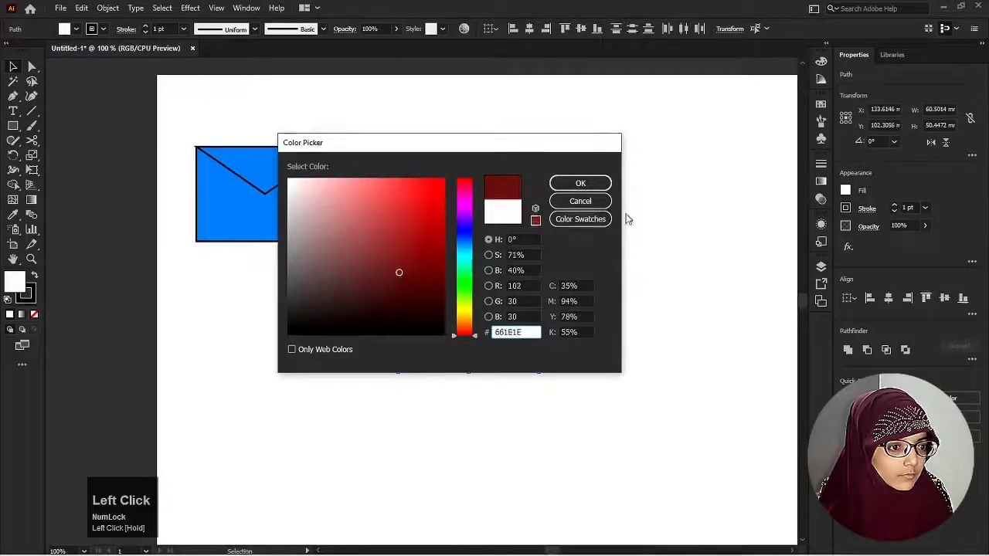
pyautogui.click(587, 201)
# Step: Fill all three selected cube faces with a medium brown swatch
pyautogui.click(821, 104)
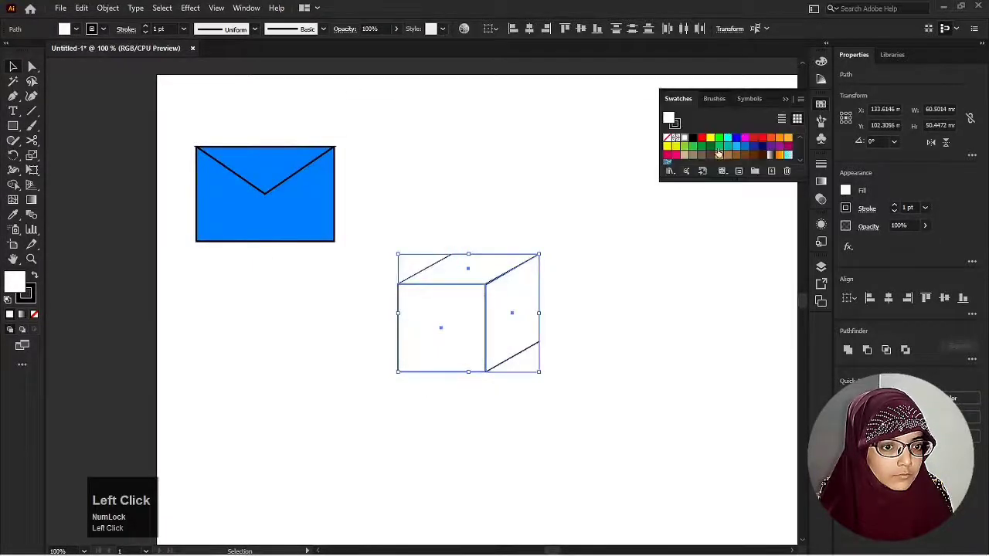
pyautogui.click(719, 155)
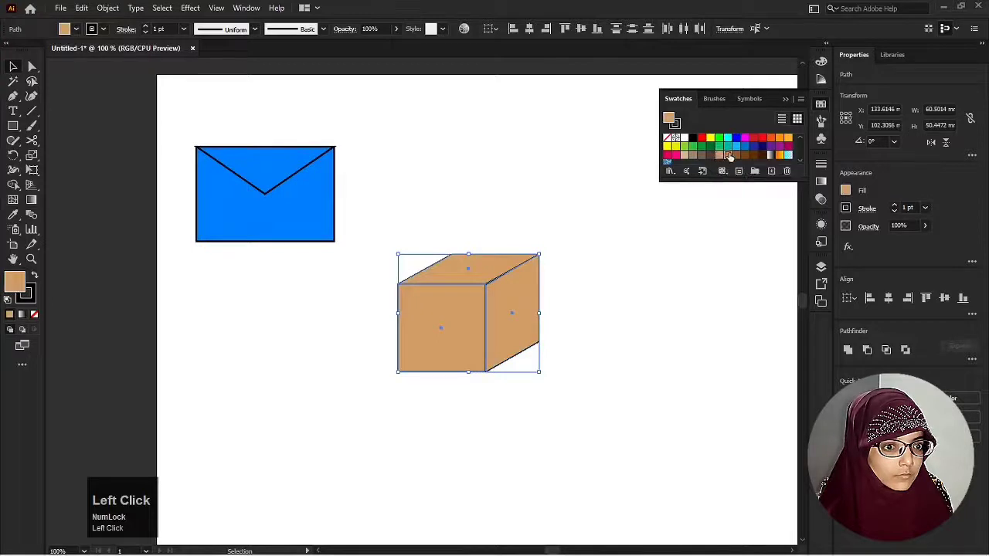
pyautogui.click(727, 156)
pyautogui.click(616, 245)
# Step: Move the whole brown cube up beside the envelope, leaving the lower part of the artboard free
pyautogui.click(495, 343)
pyautogui.moveTo(494, 344); pyautogui.dragTo(471, 207)
pyautogui.click(473, 329)
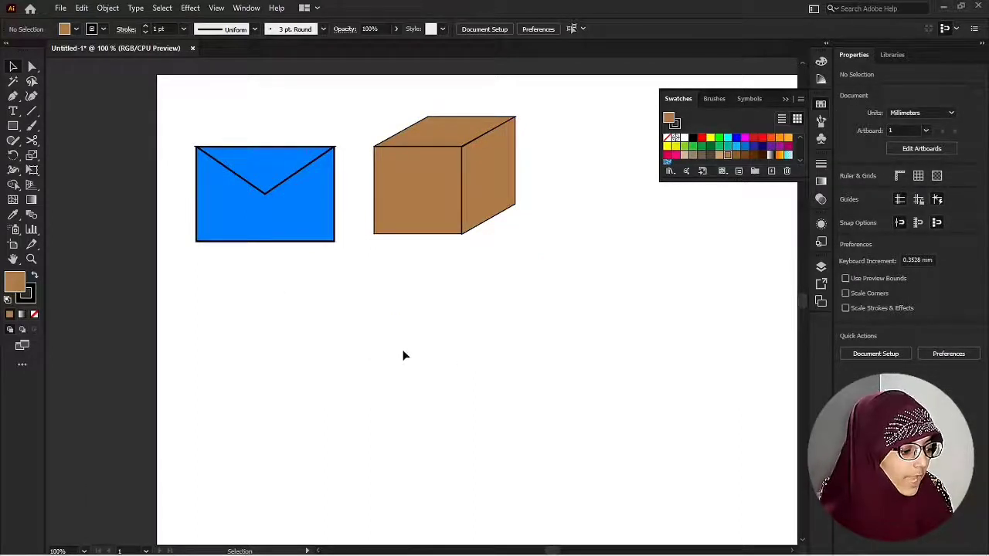
# Step: Draw a circle about 49.4 mm in diameter below the cube, using the default white fill and black stroke
pyautogui.press('d')
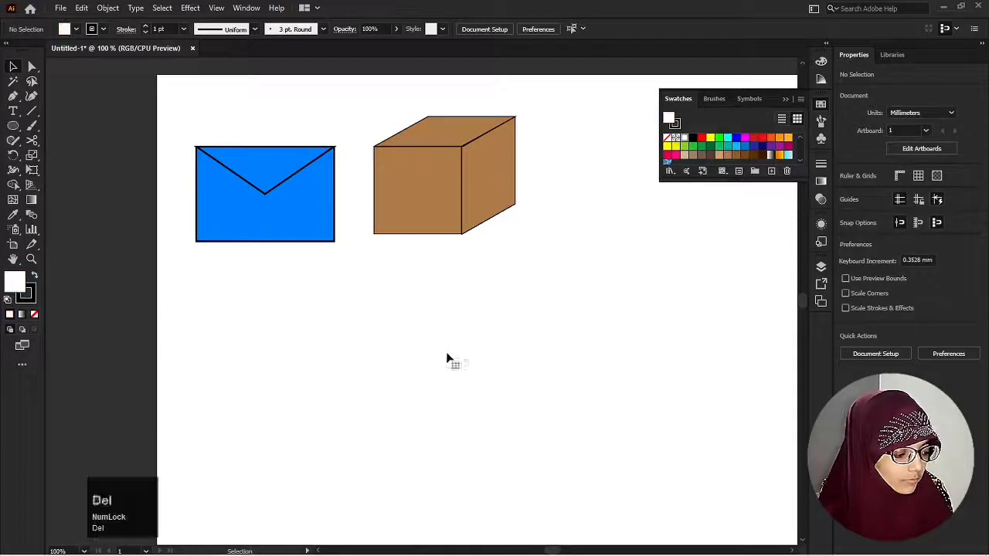
pyautogui.press('l')
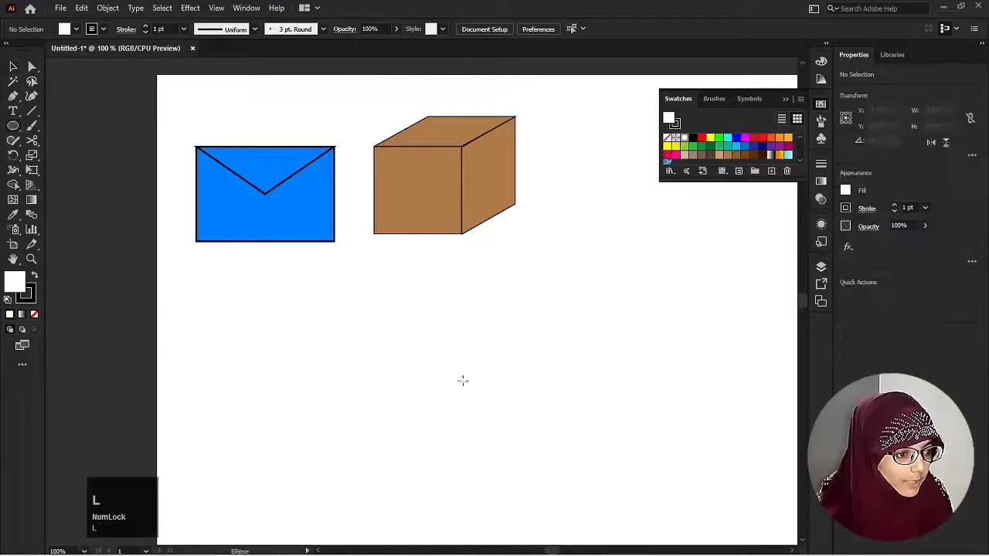
pyautogui.moveTo(470, 369); pyautogui.dragTo(528, 424)
pyautogui.press('v')
pyautogui.click(536, 298)
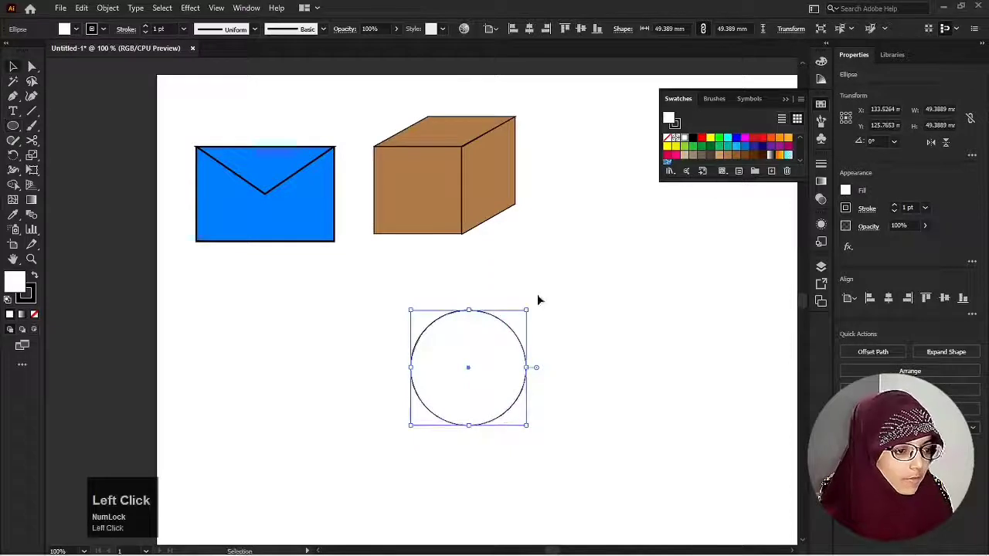
# Step: Pull the circle's top anchor point straight up about 29.6 mm and convert it to a corner, forming a water drop
pyautogui.press('a')
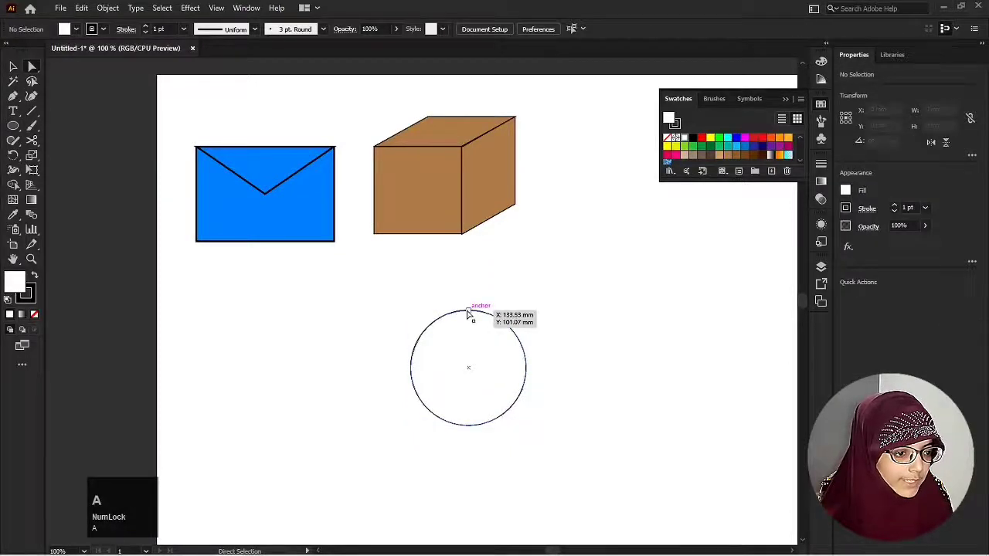
pyautogui.moveTo(468, 311); pyautogui.dragTo(468, 242)
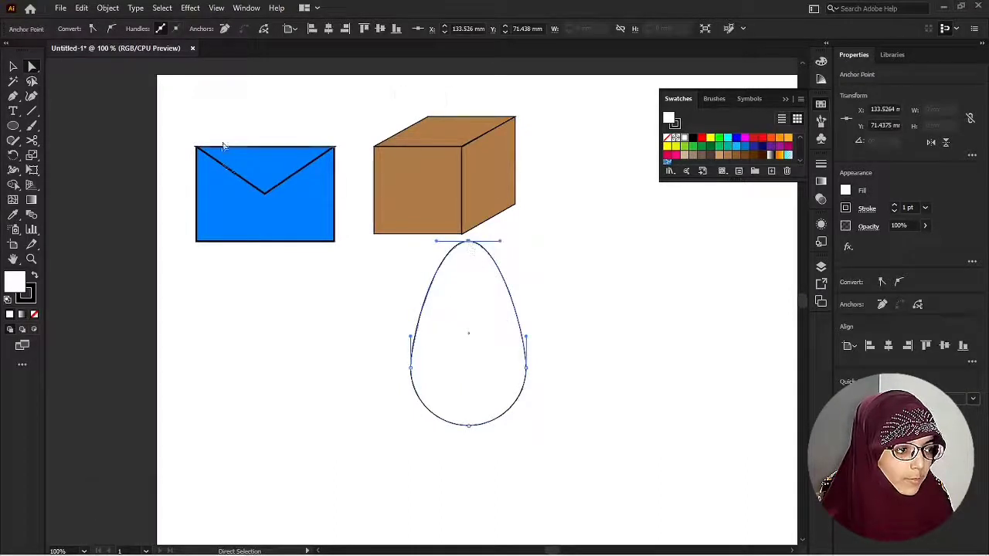
pyautogui.click(90, 29)
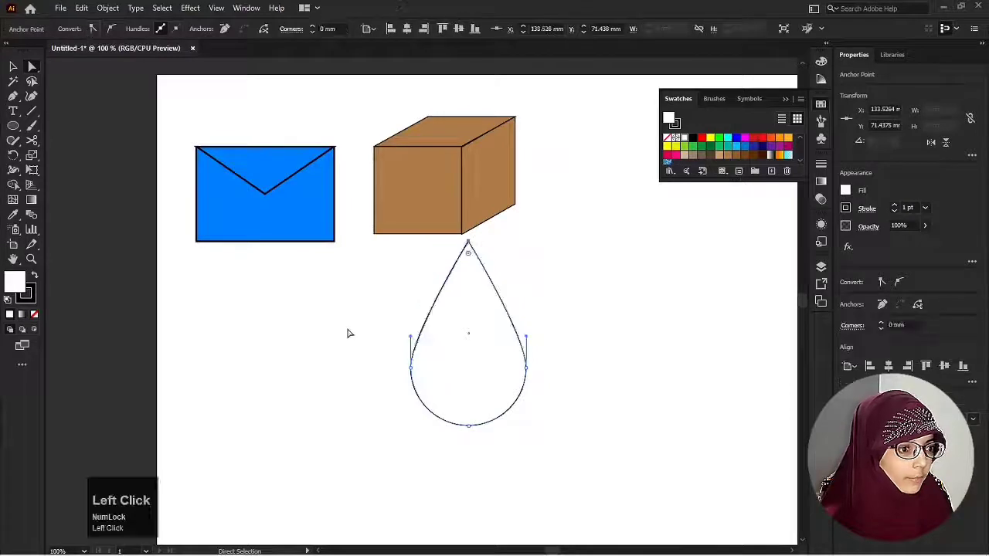
pyautogui.click(422, 414)
# Step: Fill the drop with a light blue swatch and scale it proportionally about its centre to about 32.8 × 52.5 mm
pyautogui.press('v')
pyautogui.moveTo(380, 369); pyautogui.dragTo(469, 409)
pyautogui.click(736, 146)
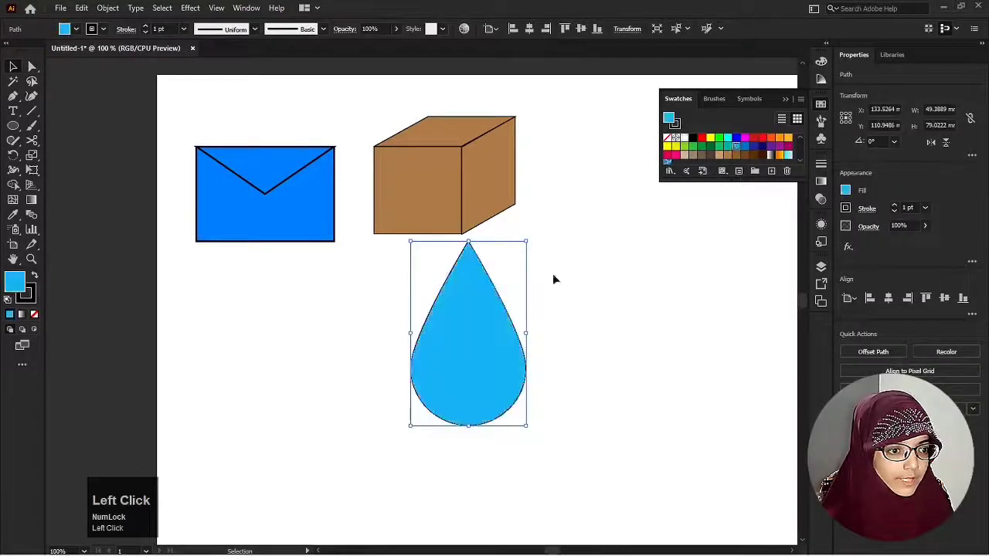
pyautogui.moveTo(529, 239); pyautogui.dragTo(506, 272)
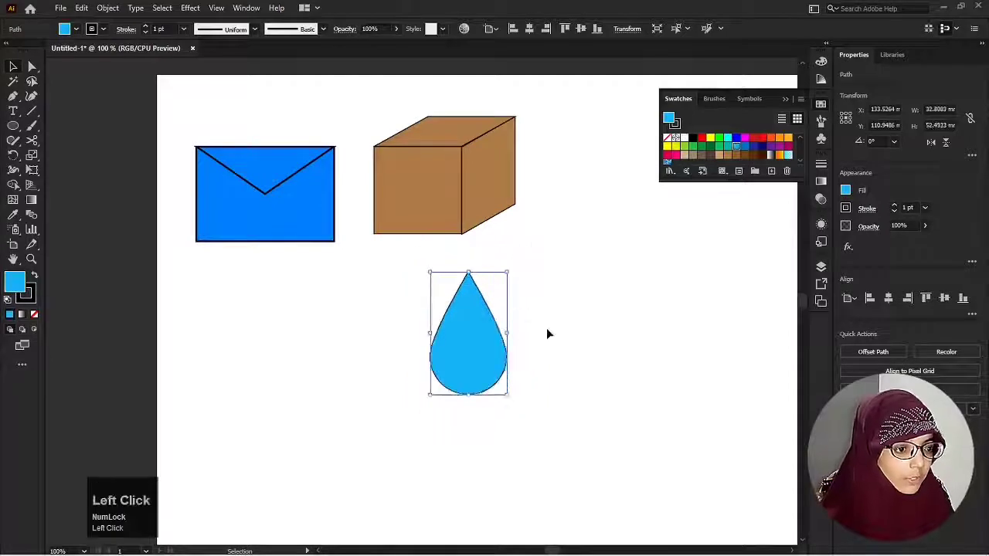
pyautogui.click(547, 334)
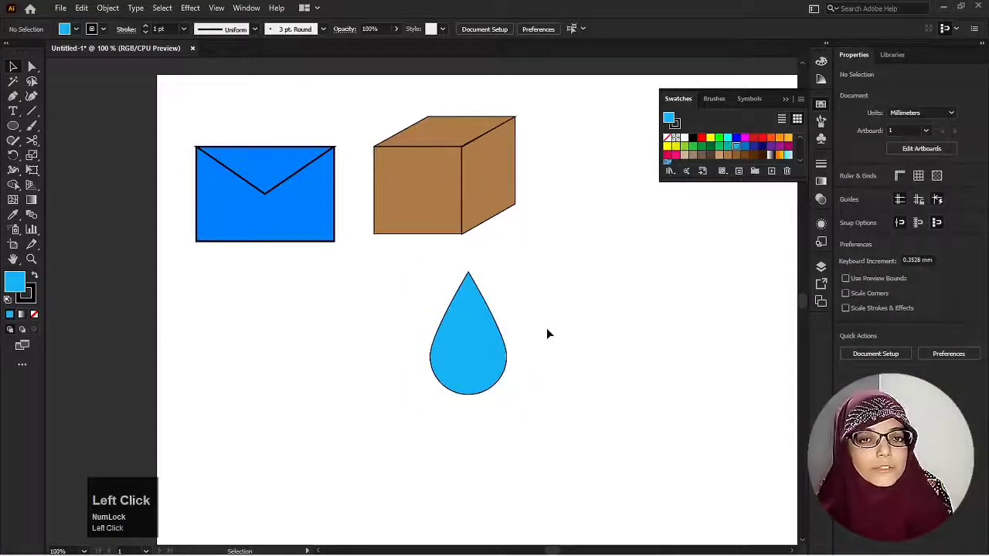